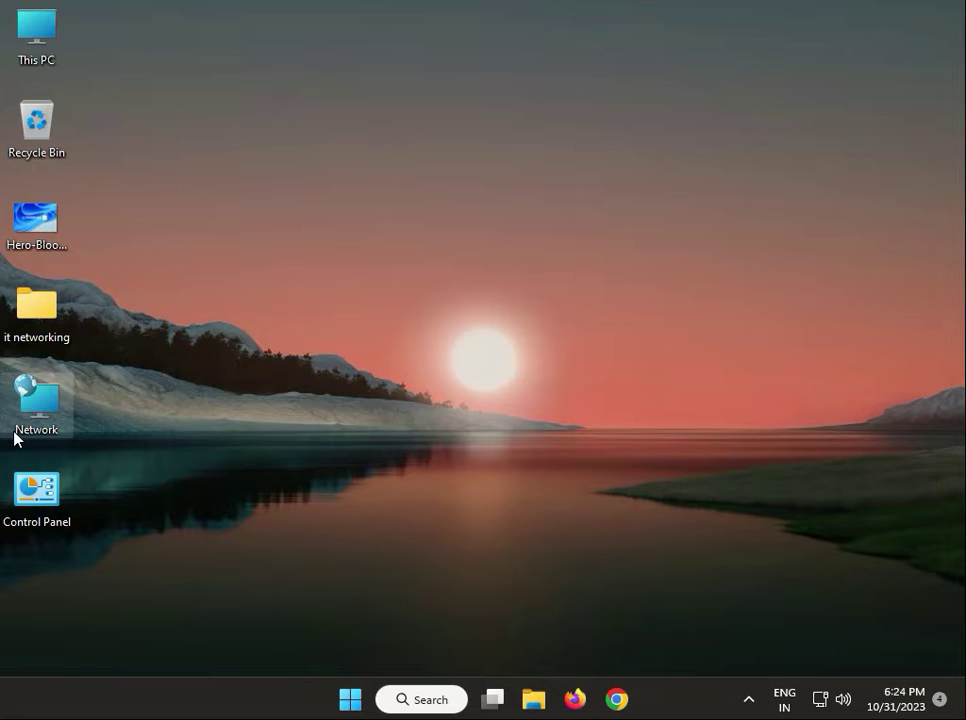
- Find Control Panel with a 'con' Start search and list all items as small icons
click(340, 693)
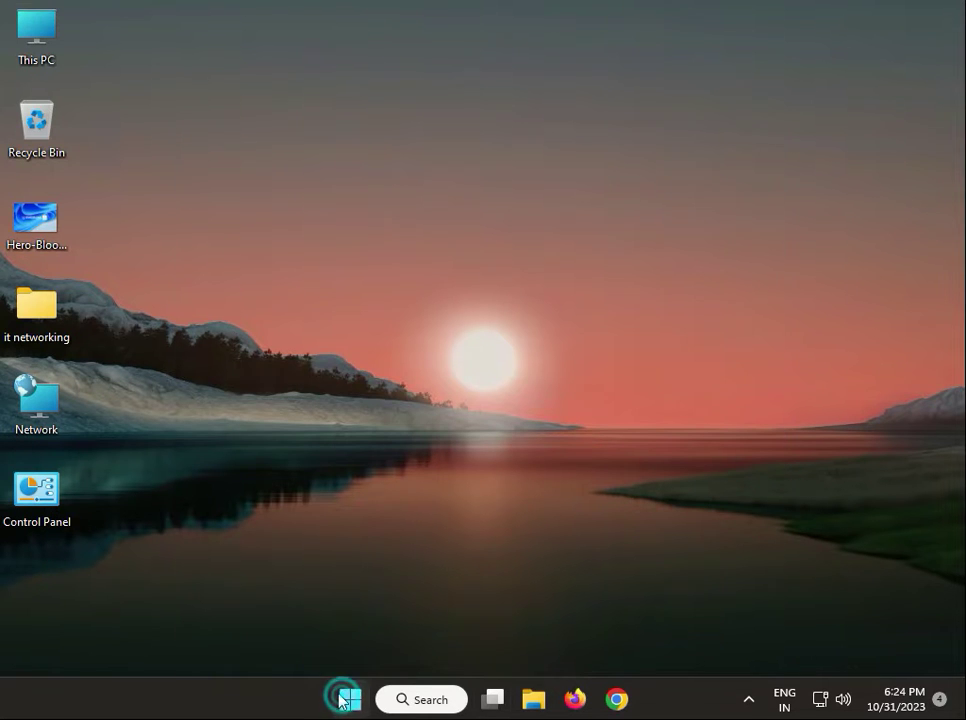
text(co)
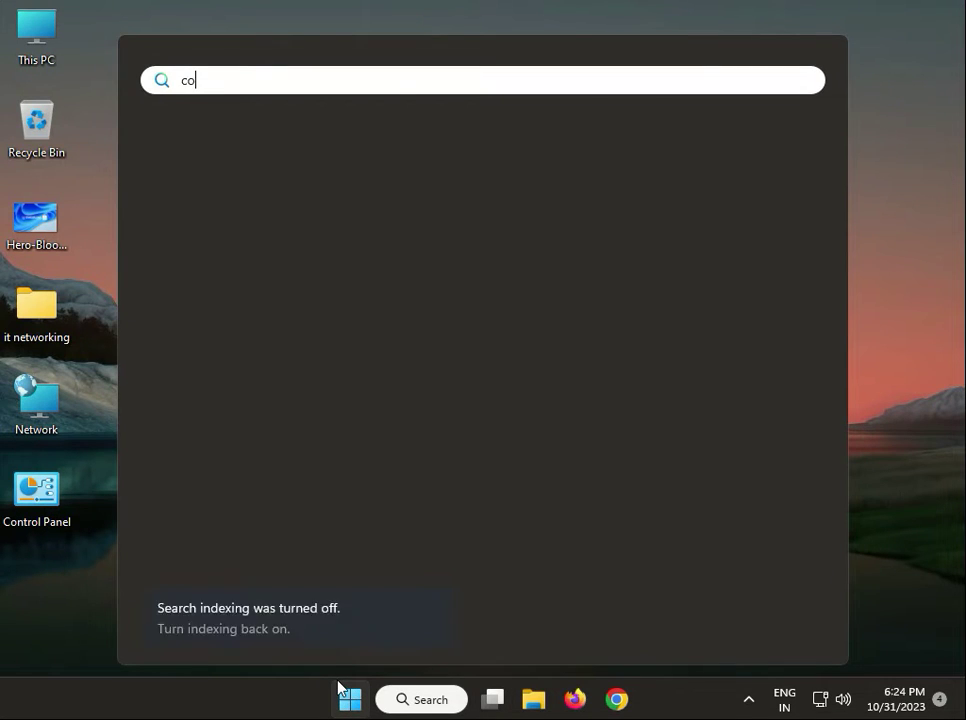
text(n)
click(248, 245)
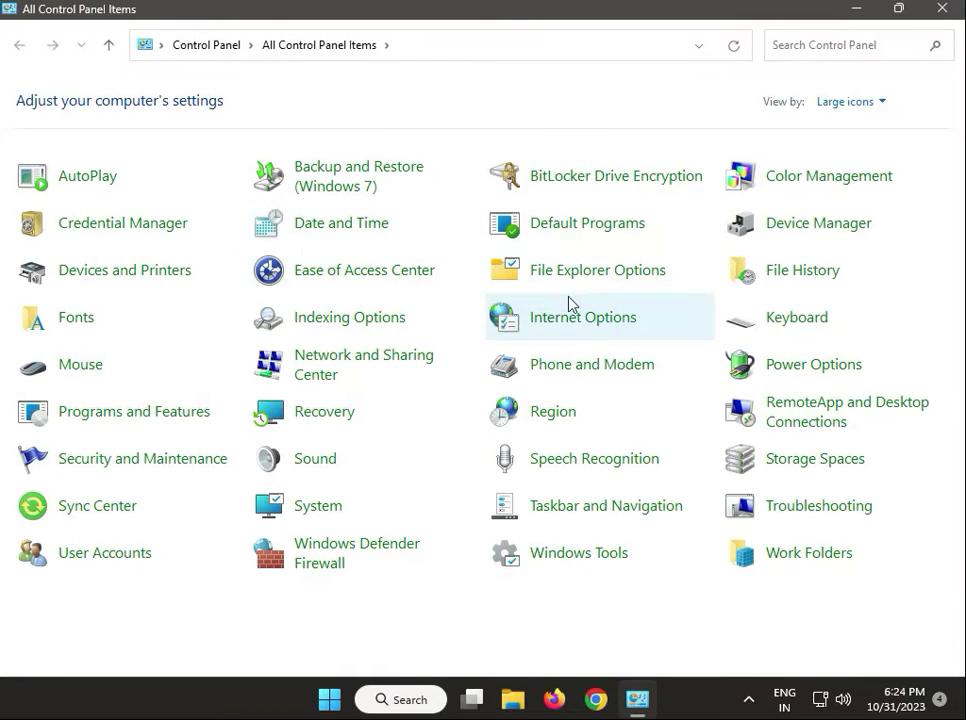
click(869, 103)
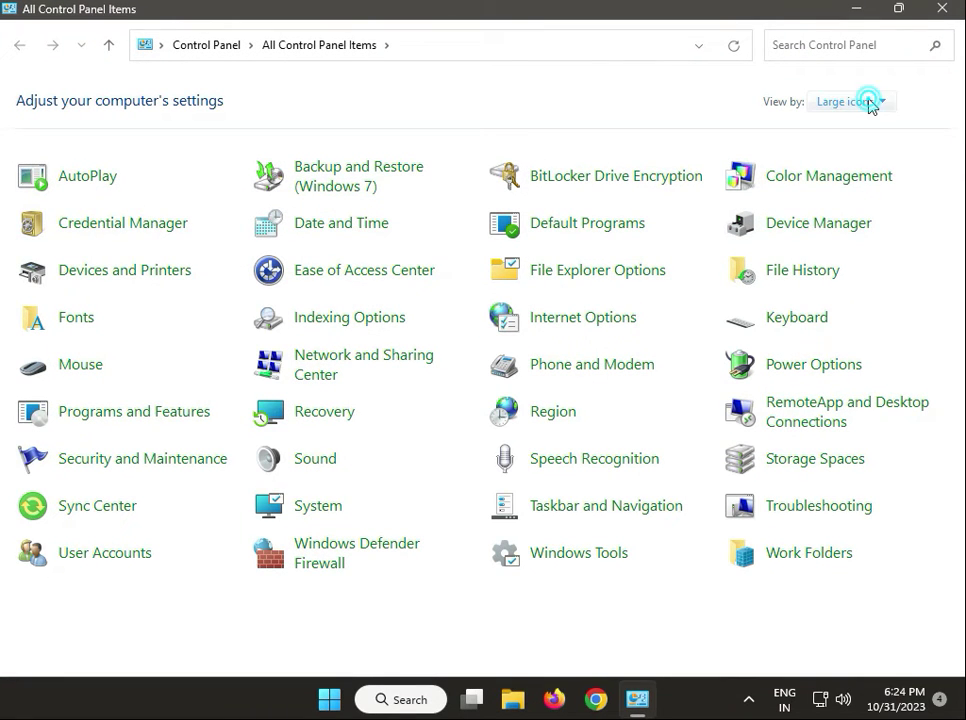
click(855, 175)
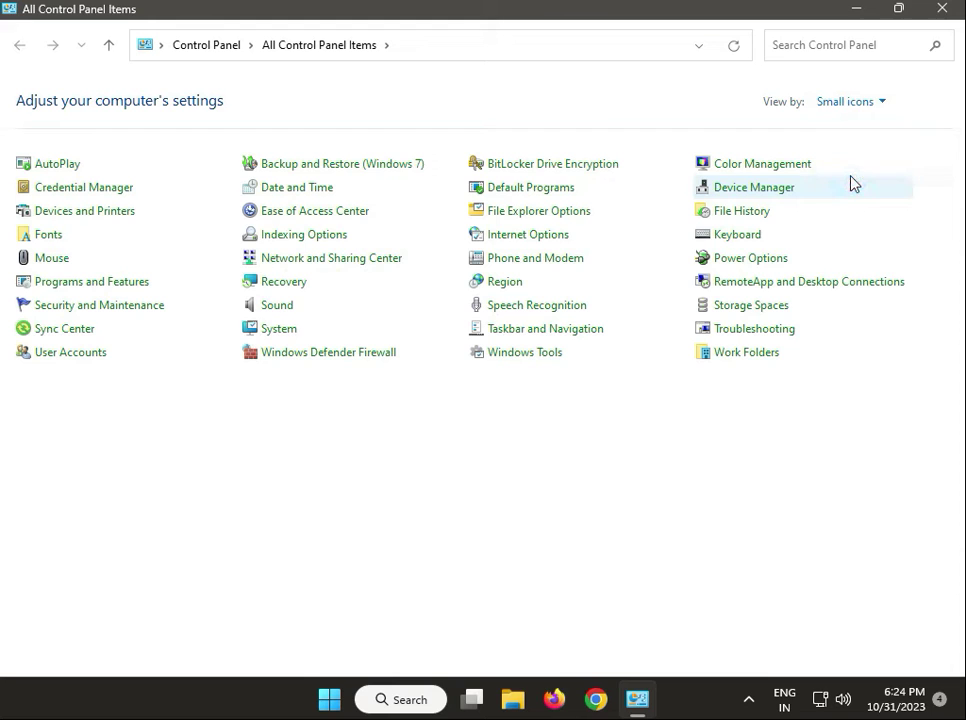
click(272, 311)
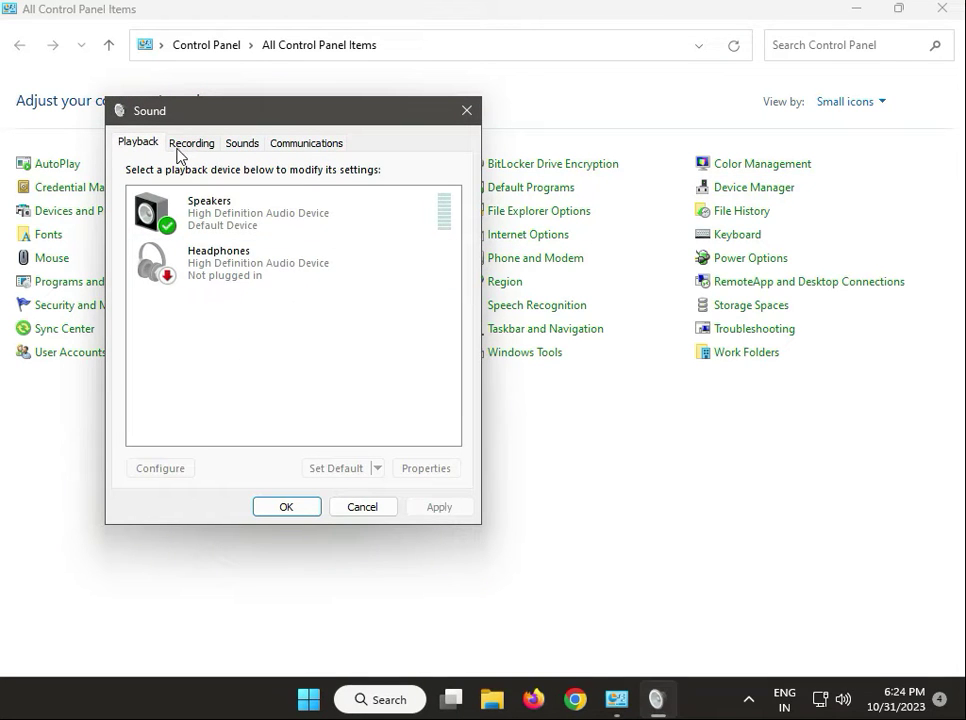
- Check the Speakers and Headphones playback devices and try making Speakers the default
click(252, 226)
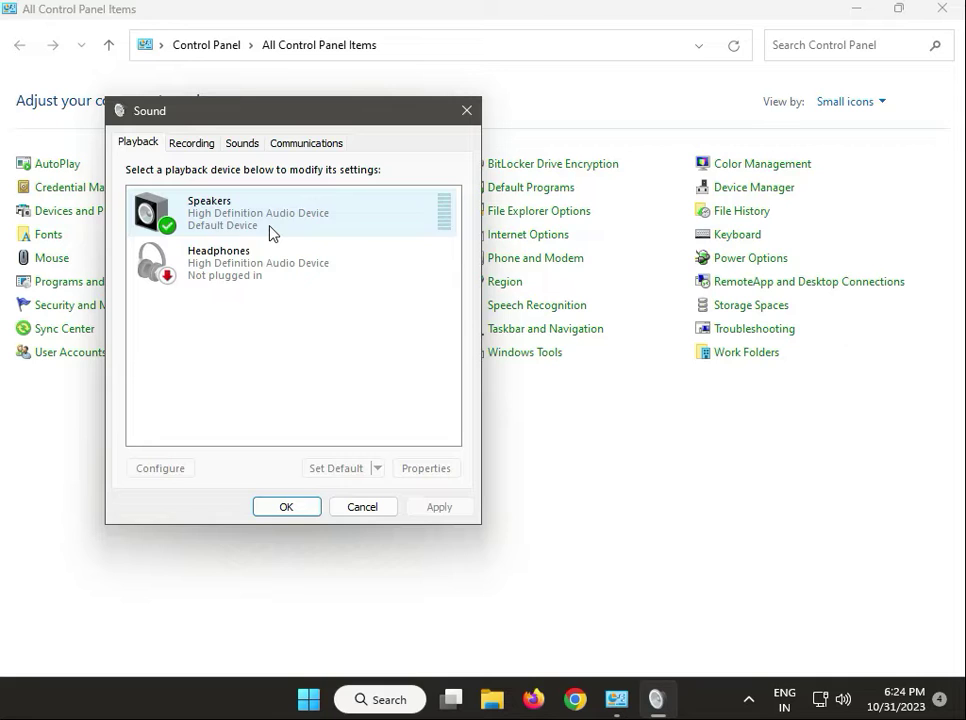
click(272, 281)
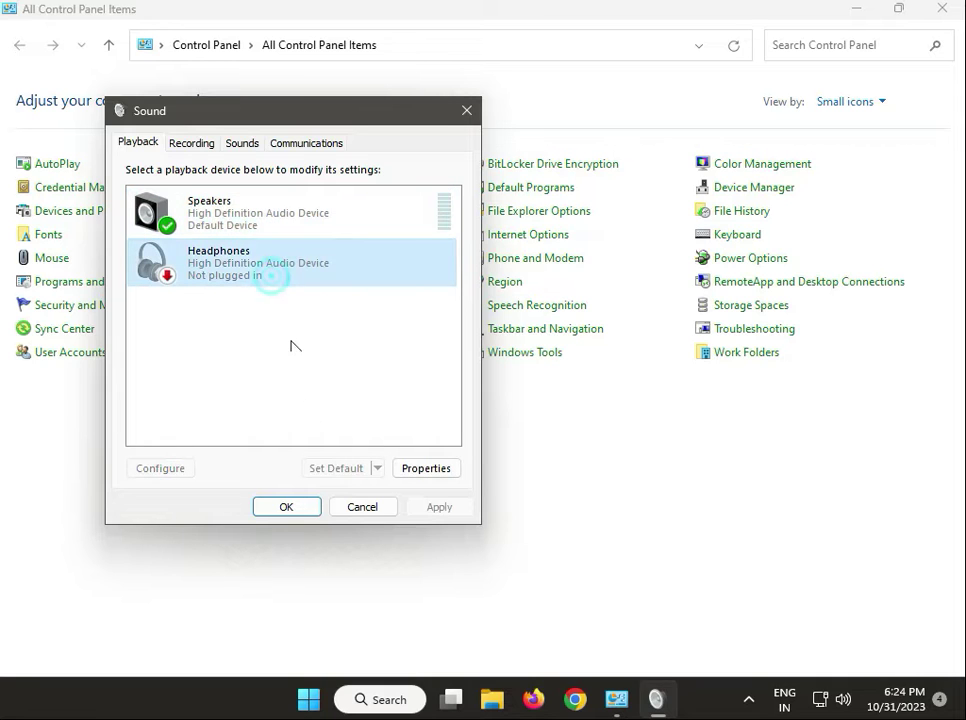
click(276, 212)
click(338, 472)
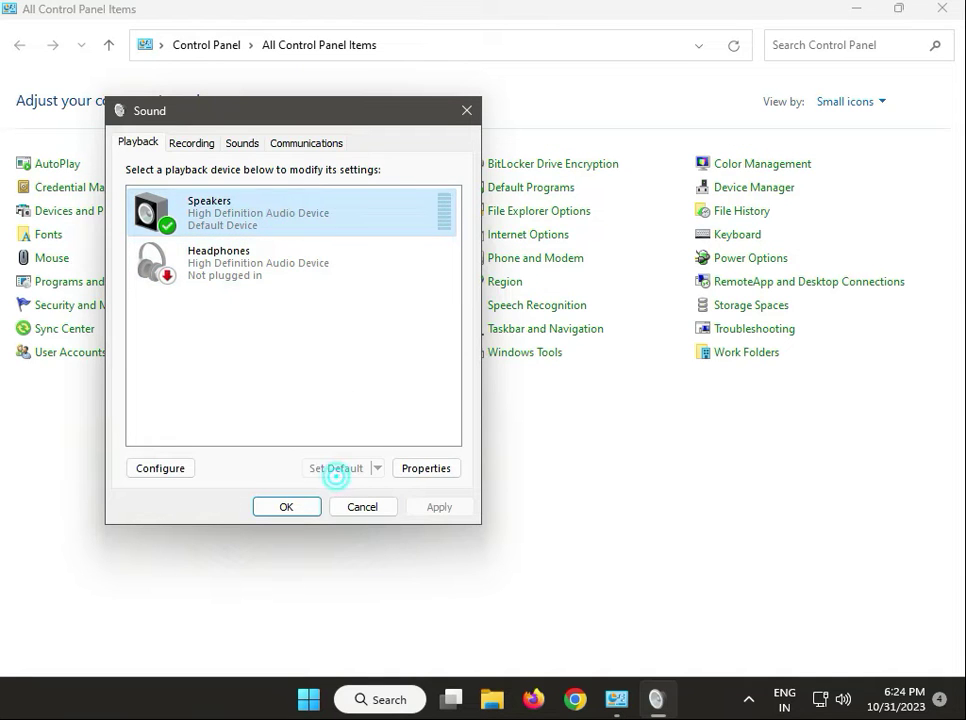
- On the Recording tab, disable the Microphone and re-enable it as the default device
click(192, 143)
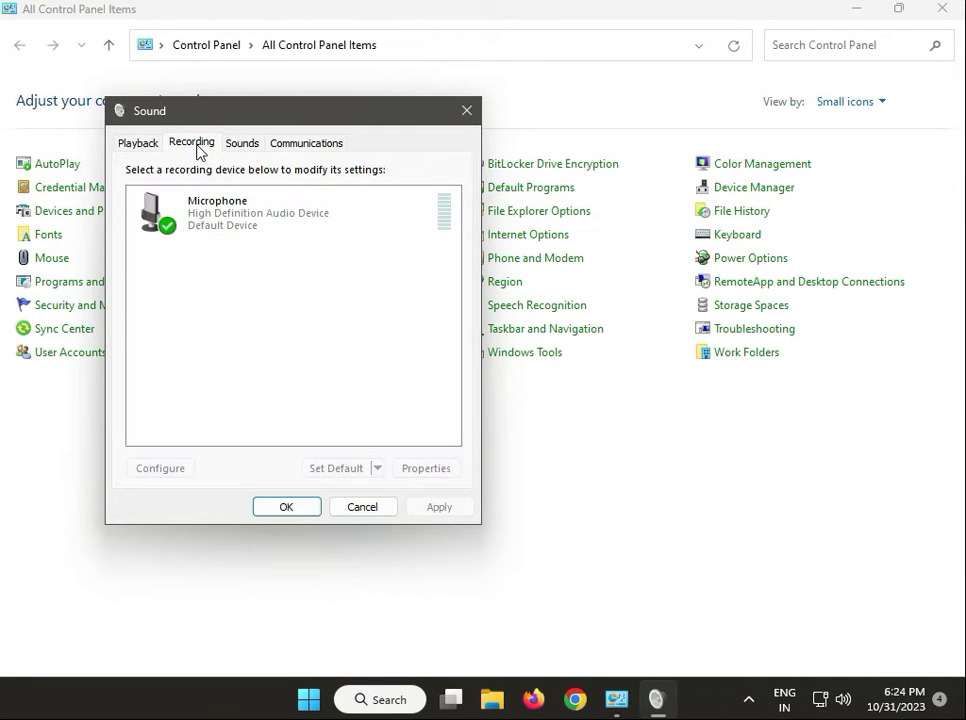
right_click(224, 223)
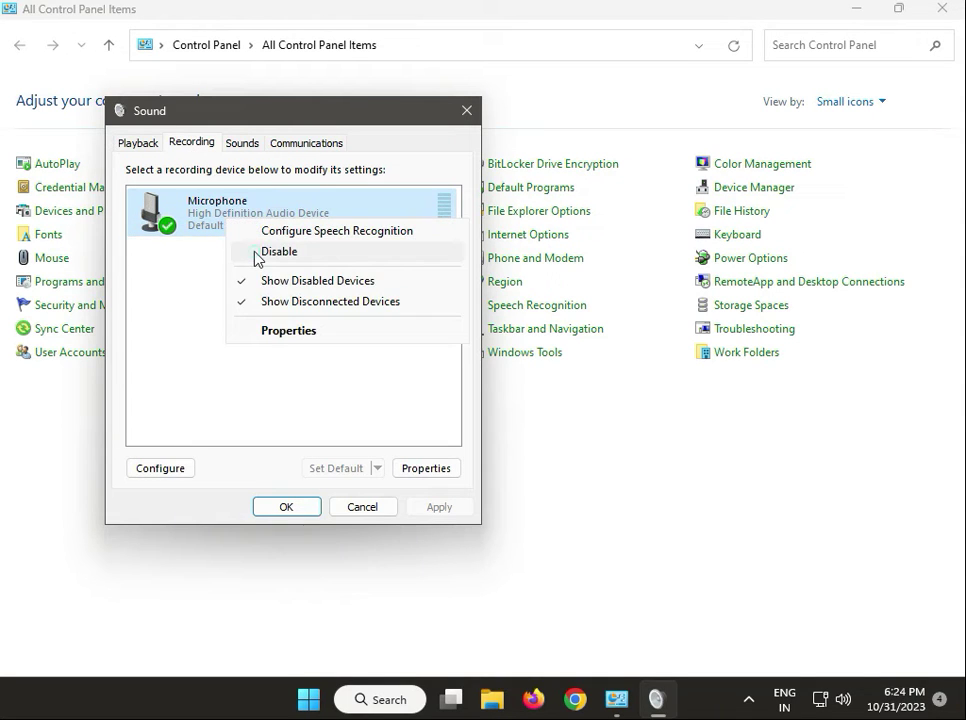
click(255, 253)
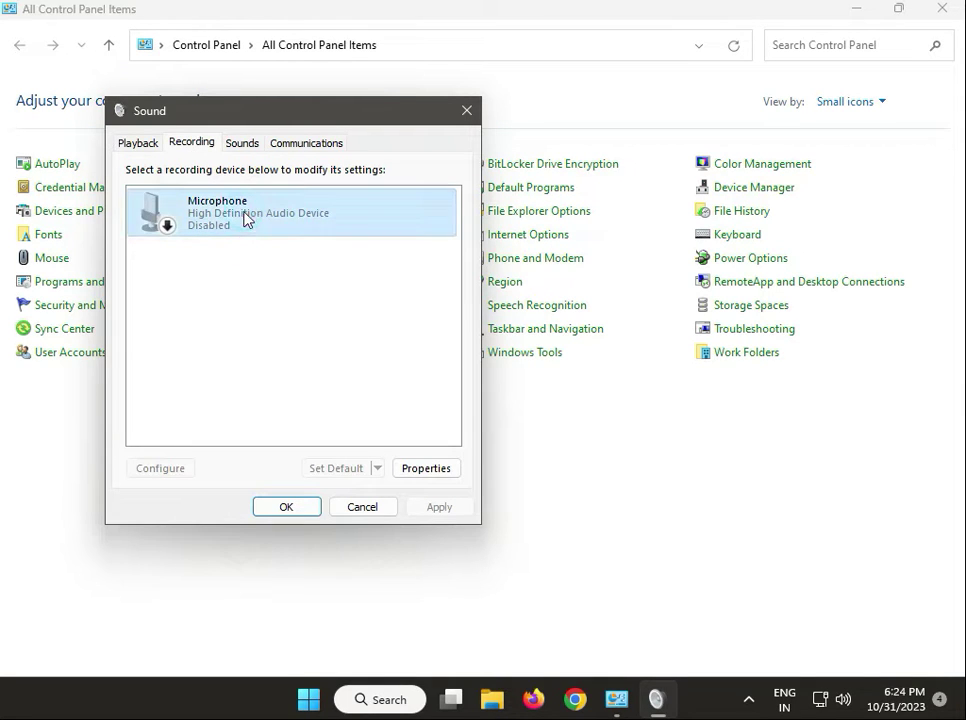
right_click(247, 215)
click(270, 226)
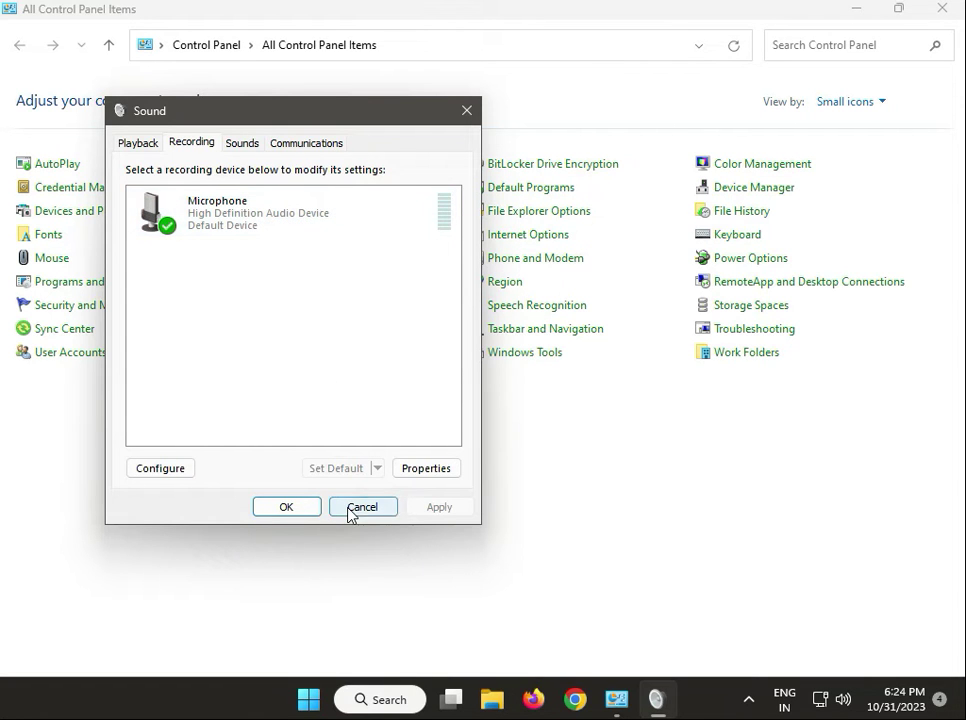
mouse_move(656, 699)
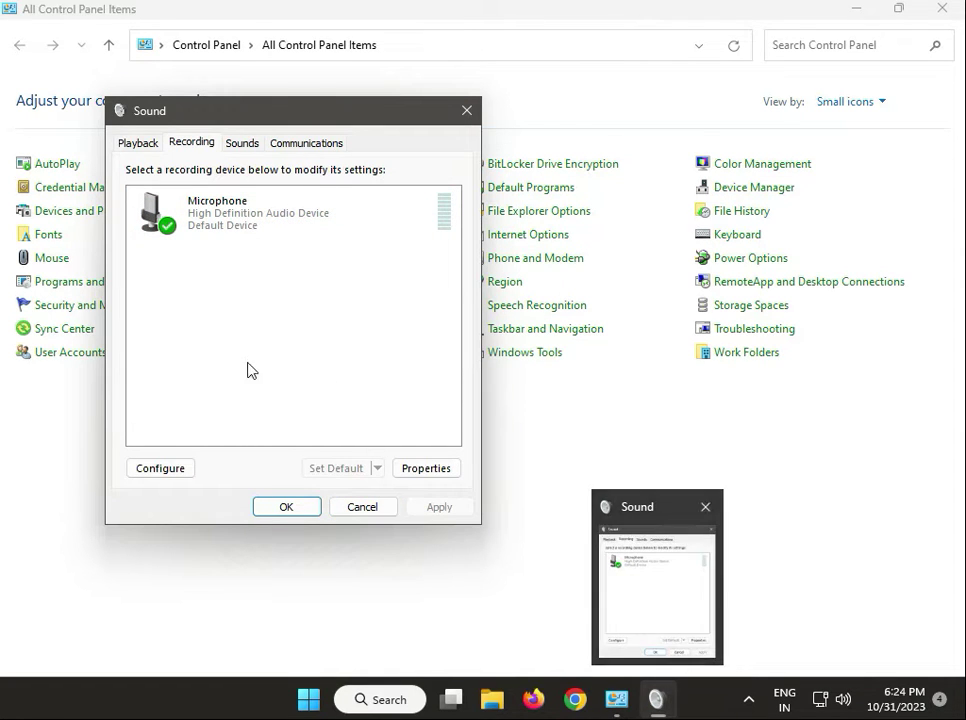
click(231, 226)
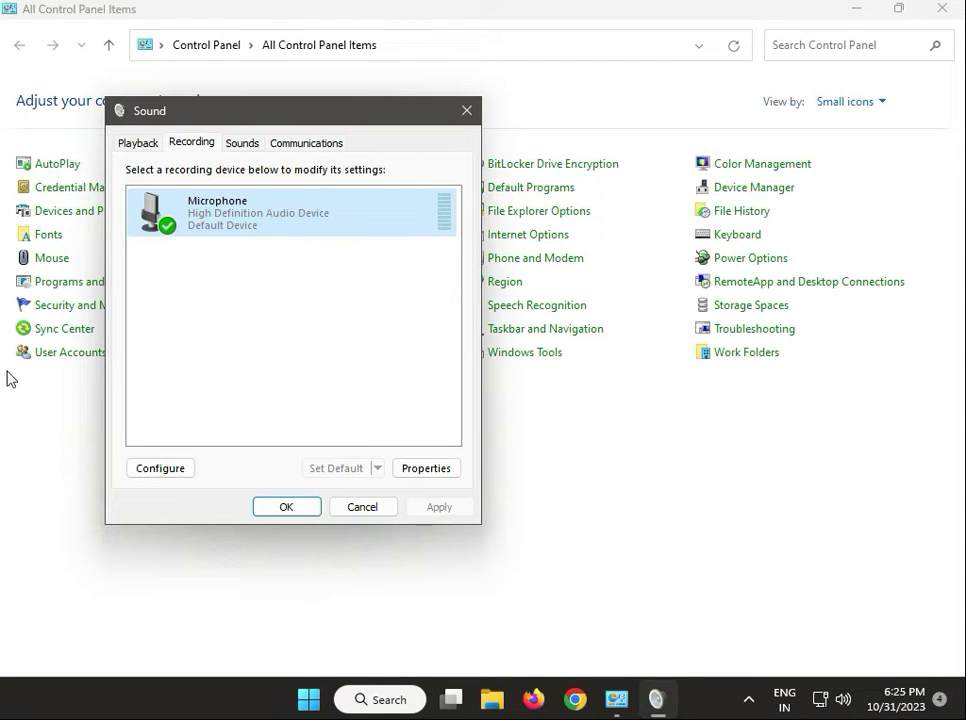
- Review the Microphone's Listen, Levels (100) and Advanced format properties, then close them
right_click(275, 224)
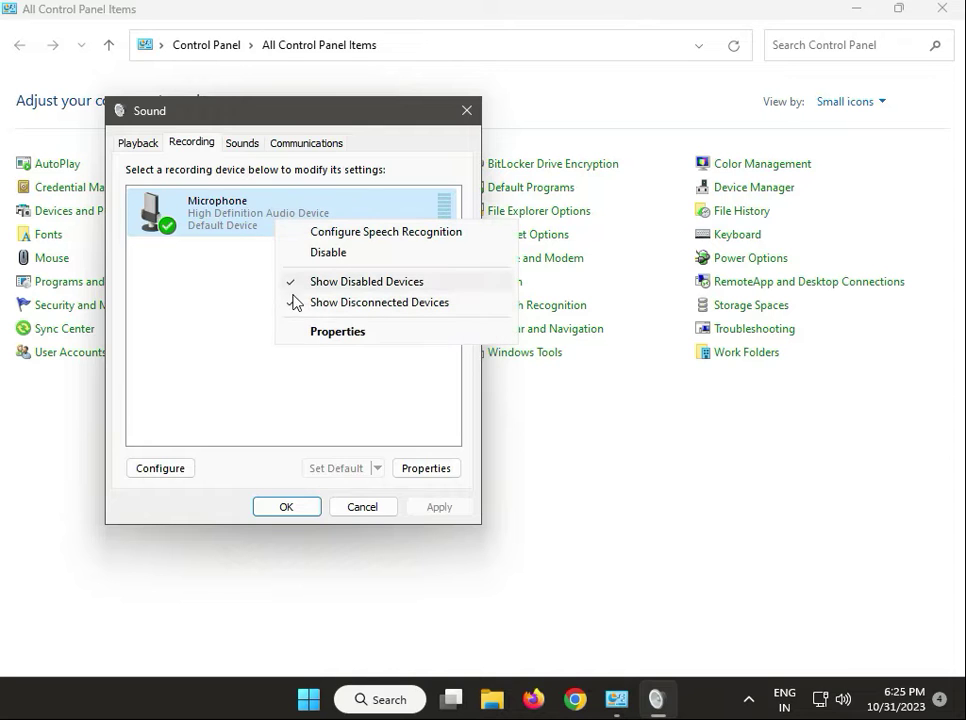
click(318, 333)
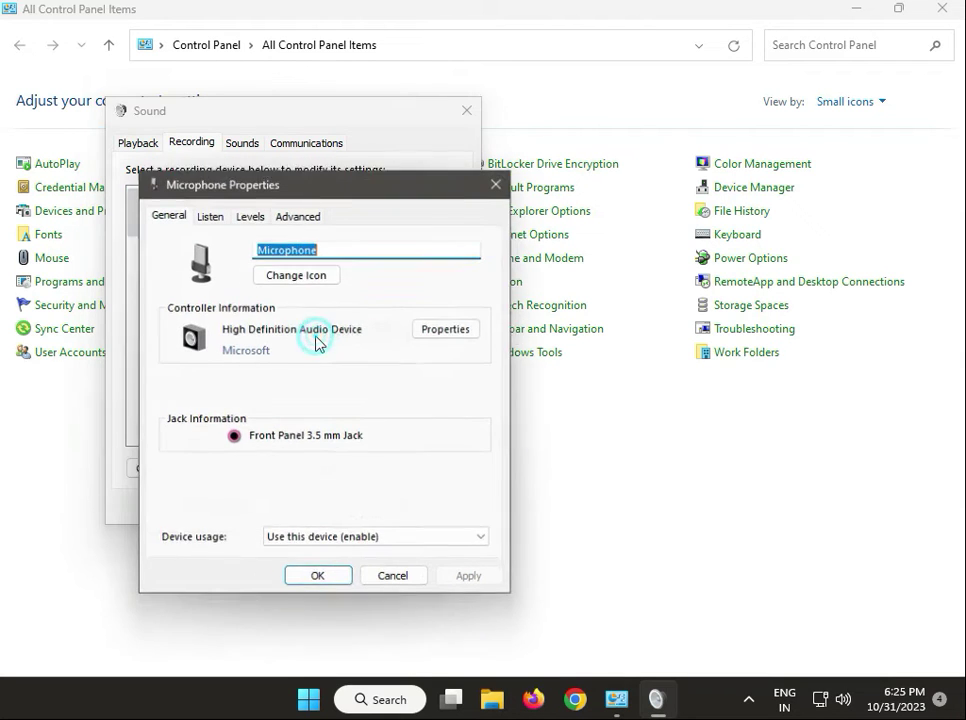
click(207, 216)
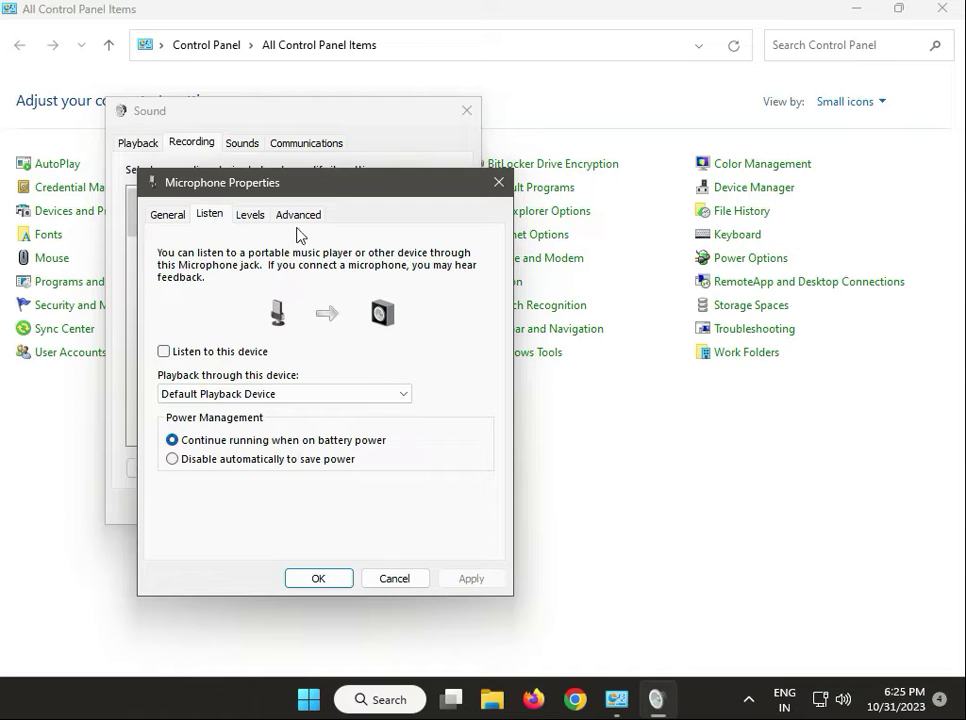
click(243, 216)
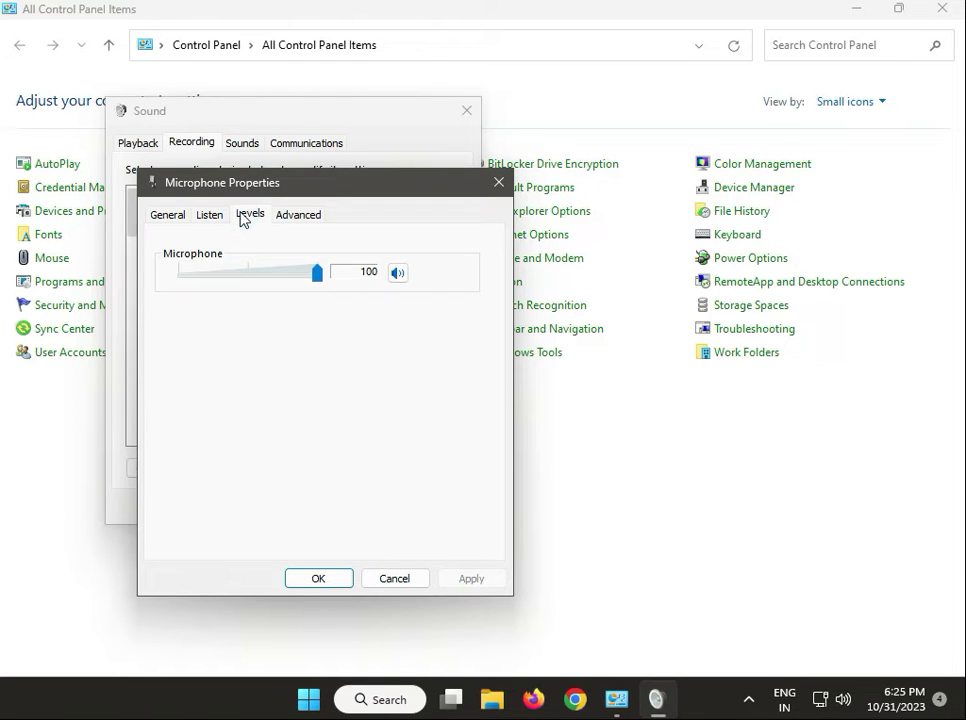
click(318, 217)
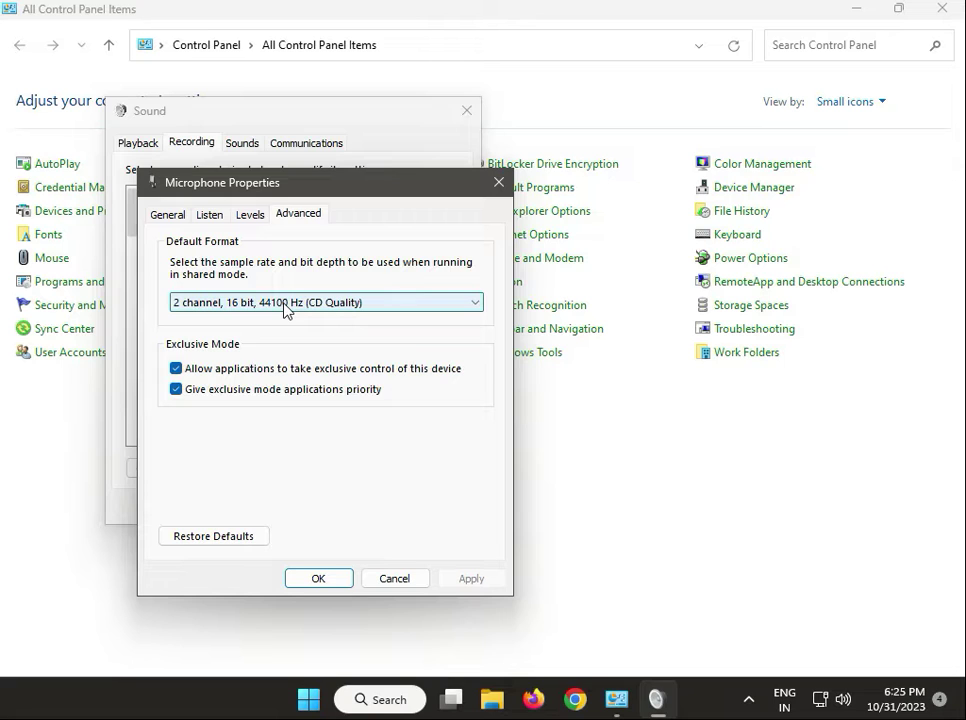
click(342, 582)
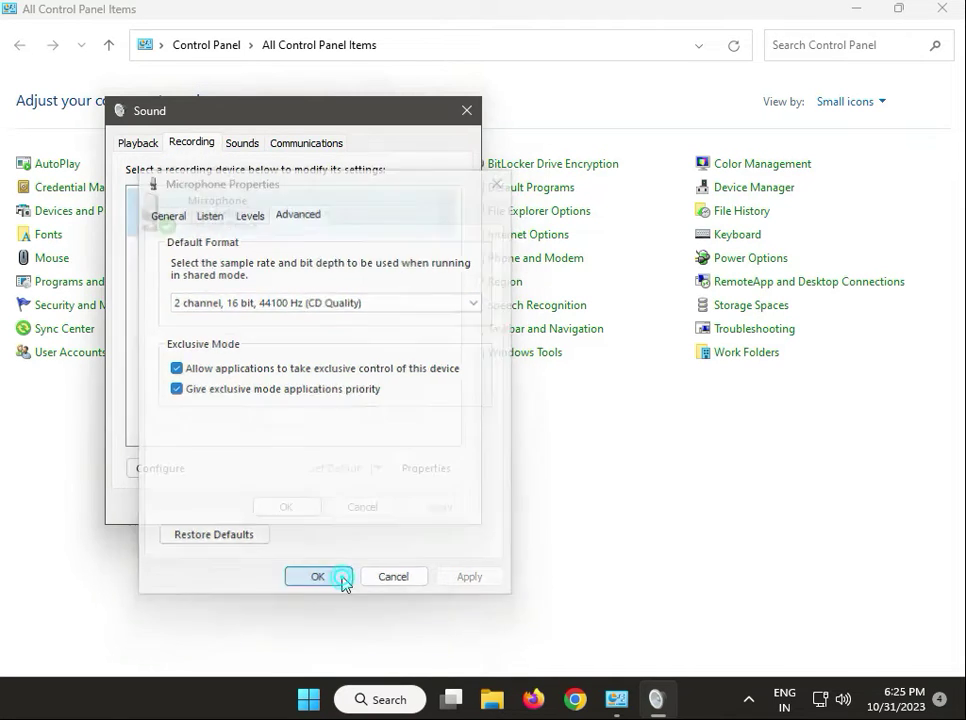
- Close the Sound dialog and Control Panel, then start Google Chrome
click(306, 518)
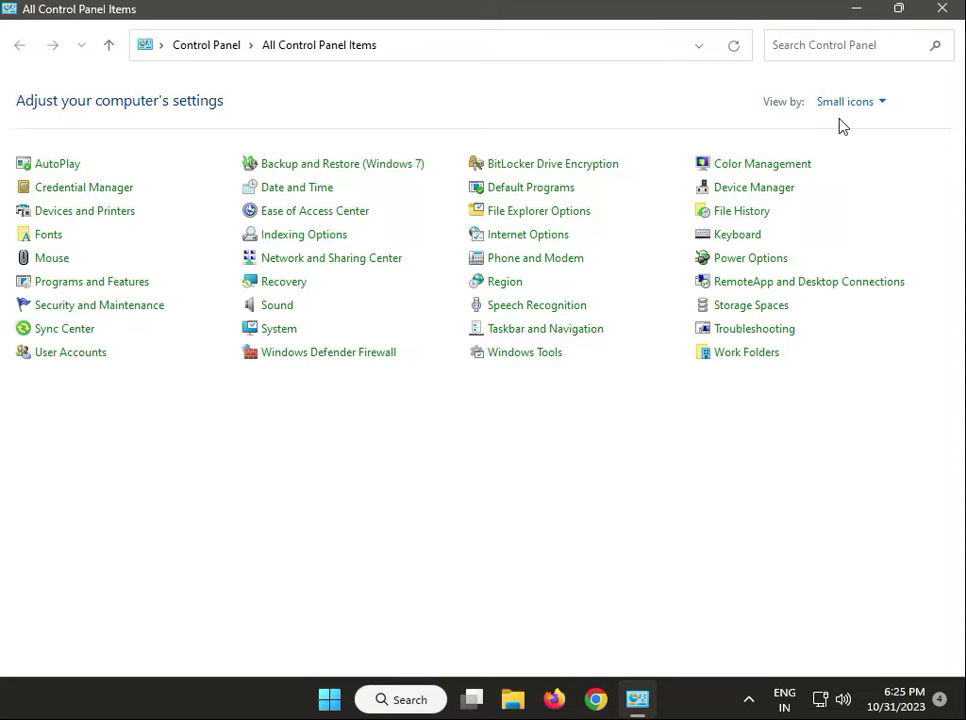
click(939, 10)
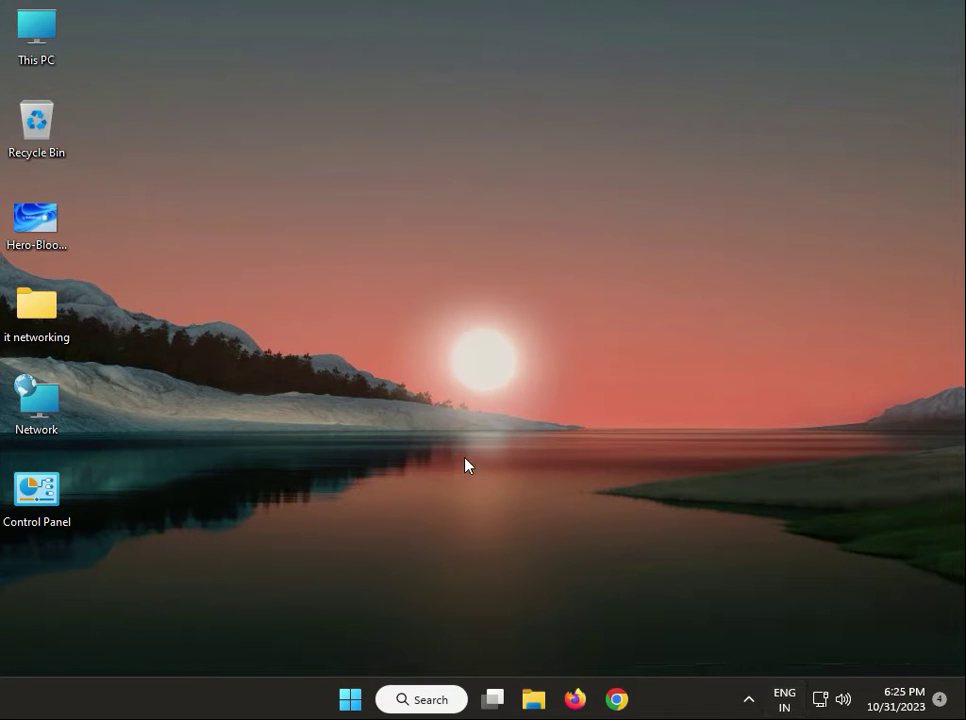
click(617, 698)
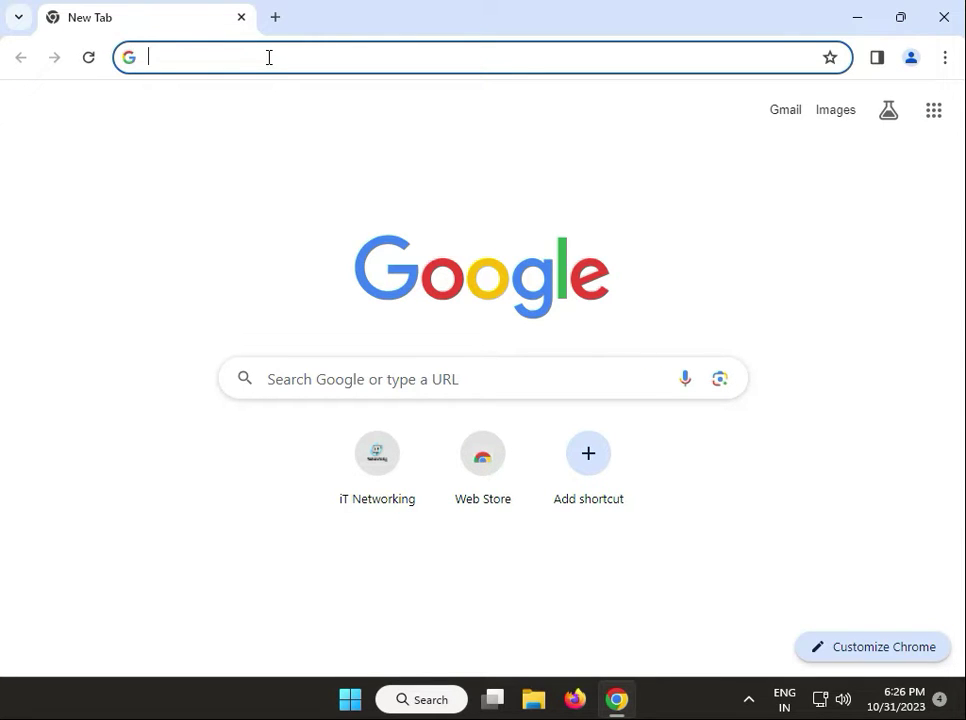
- Search Google for 'logitech headphone driver'
text(logi)
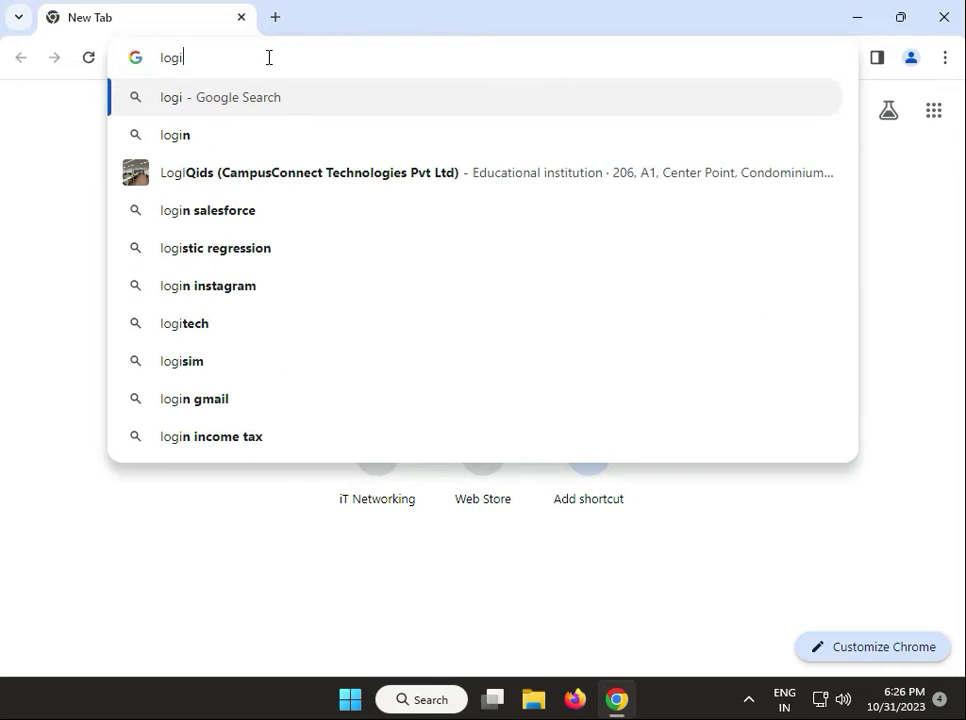
text(tec)
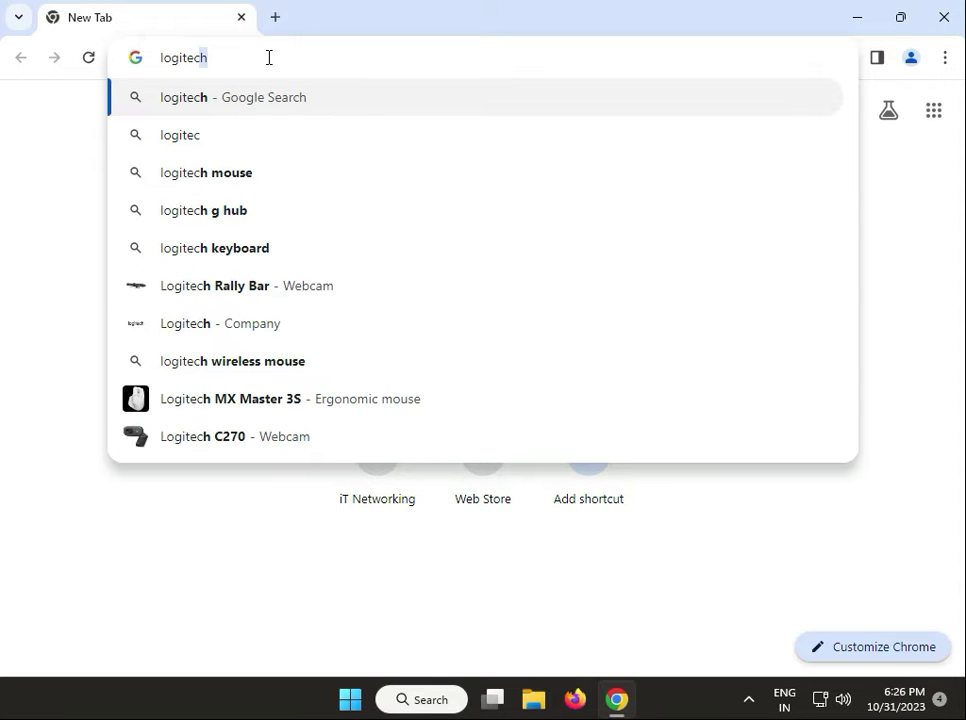
text(h )
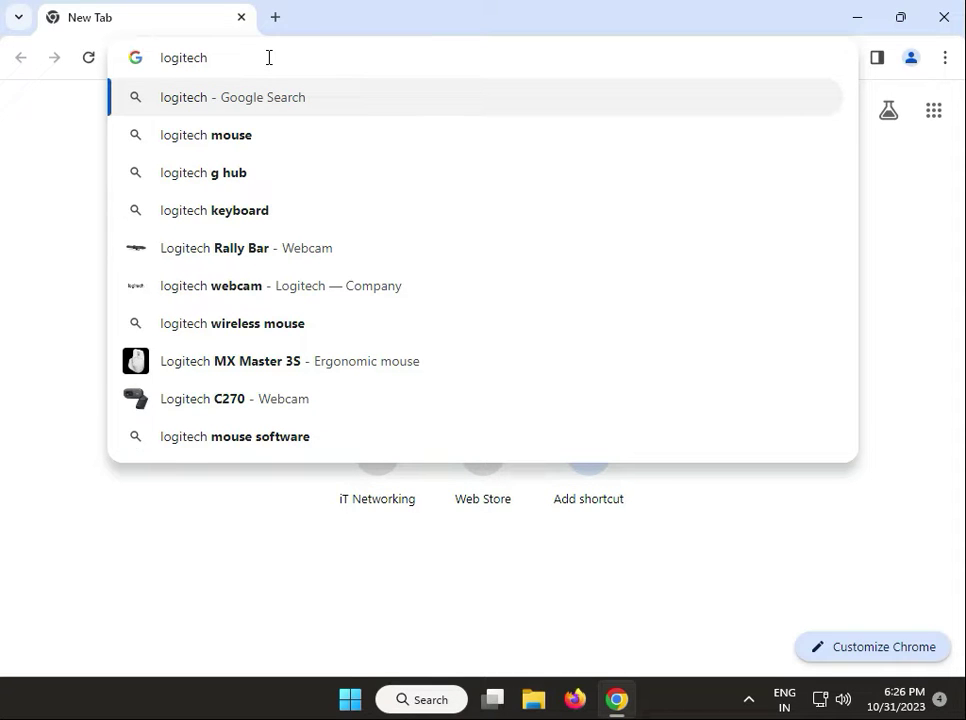
text(head)
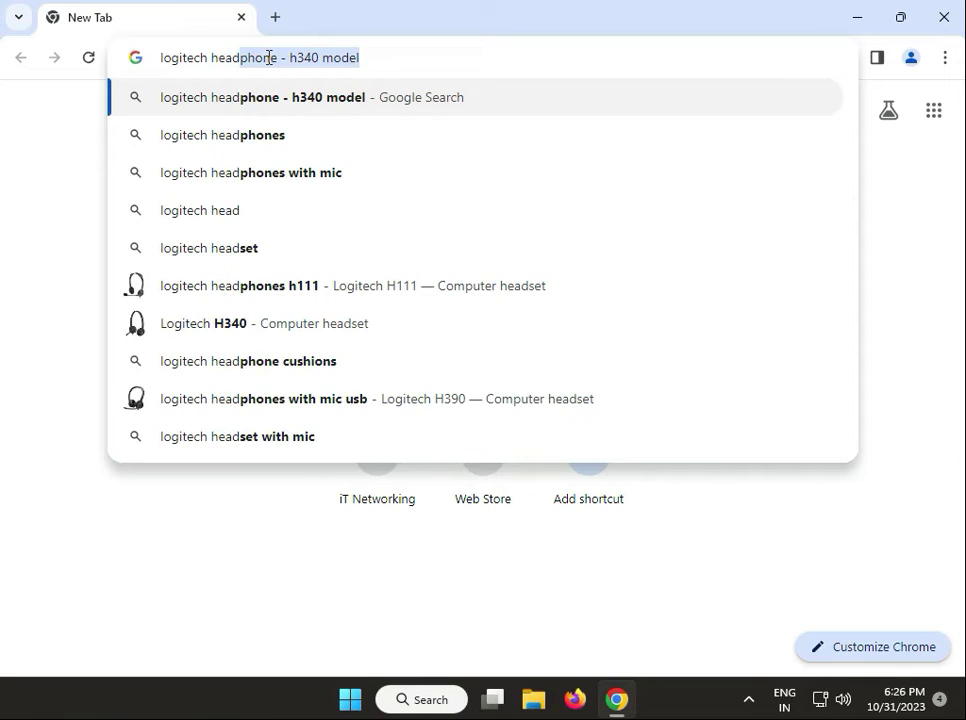
key(End)
key(BackSpace)
key(BackSpace)
key(BackSpace)
key(BackSpace)
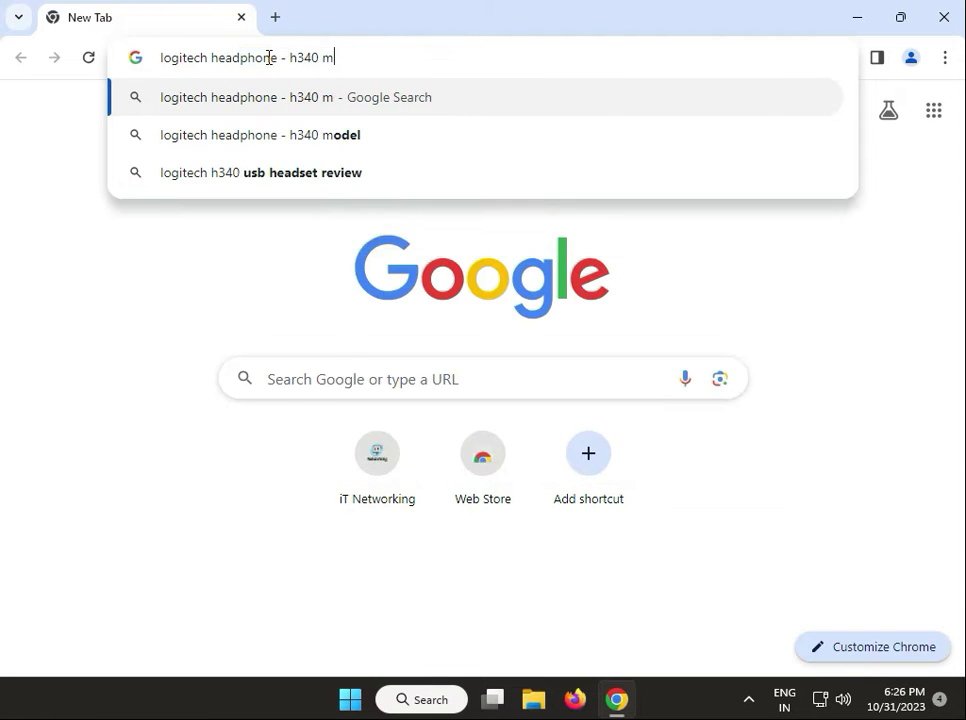
key(BackSpace)
key(BackSpace)
key(BackSpace)
key(BackSpace)
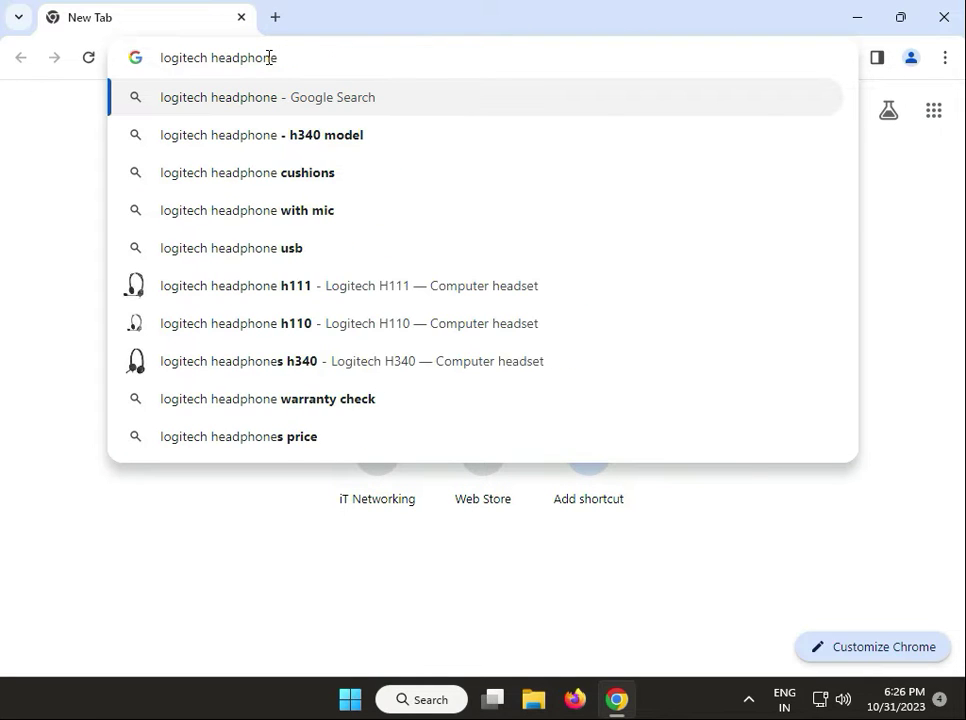
text( dri)
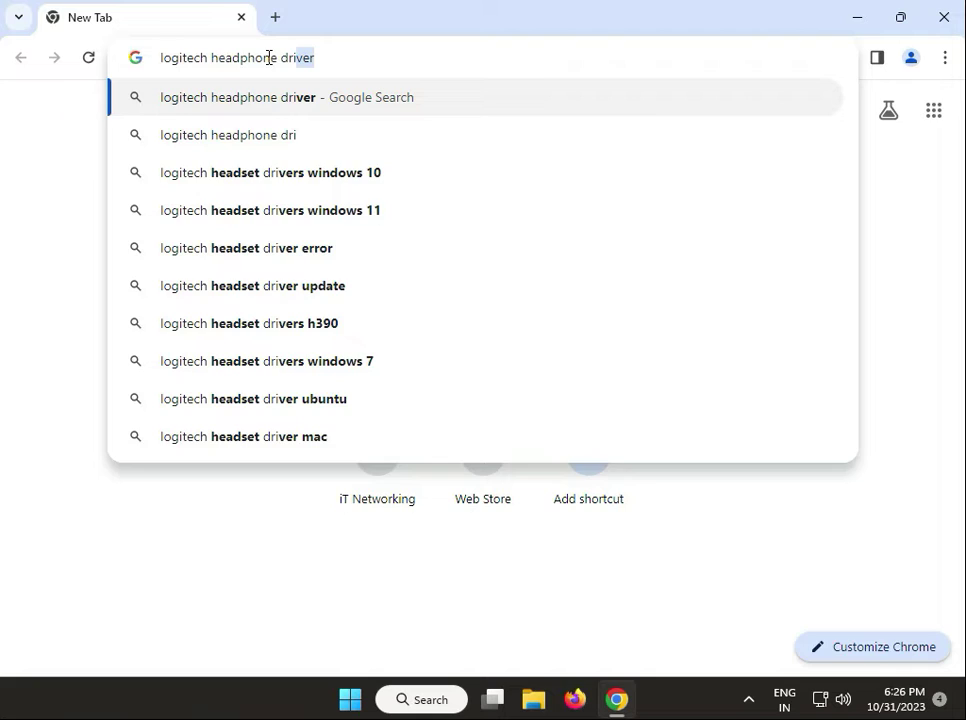
key(Return)
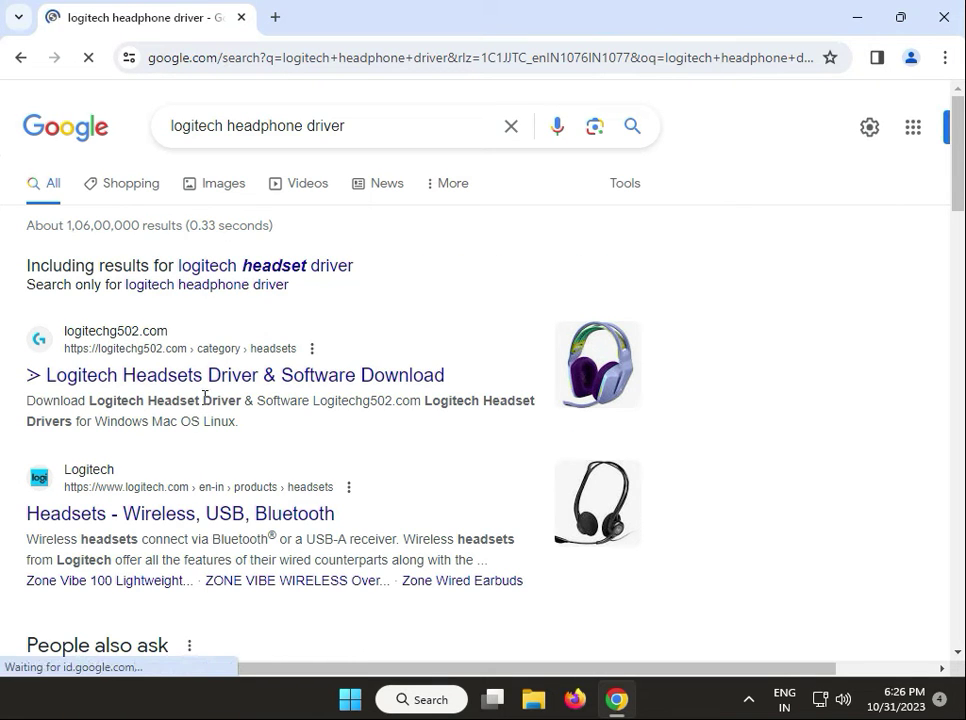
- Browse the logitech.com Headsets page's product grid, then close Chrome
click(229, 508)
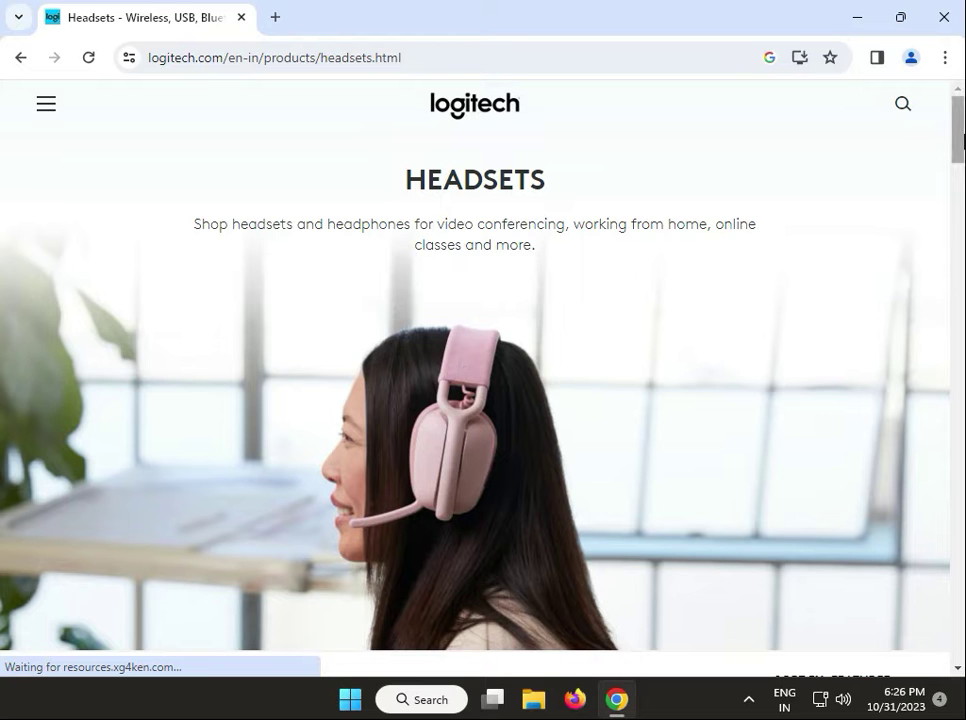
drag(959, 145, 938, 271)
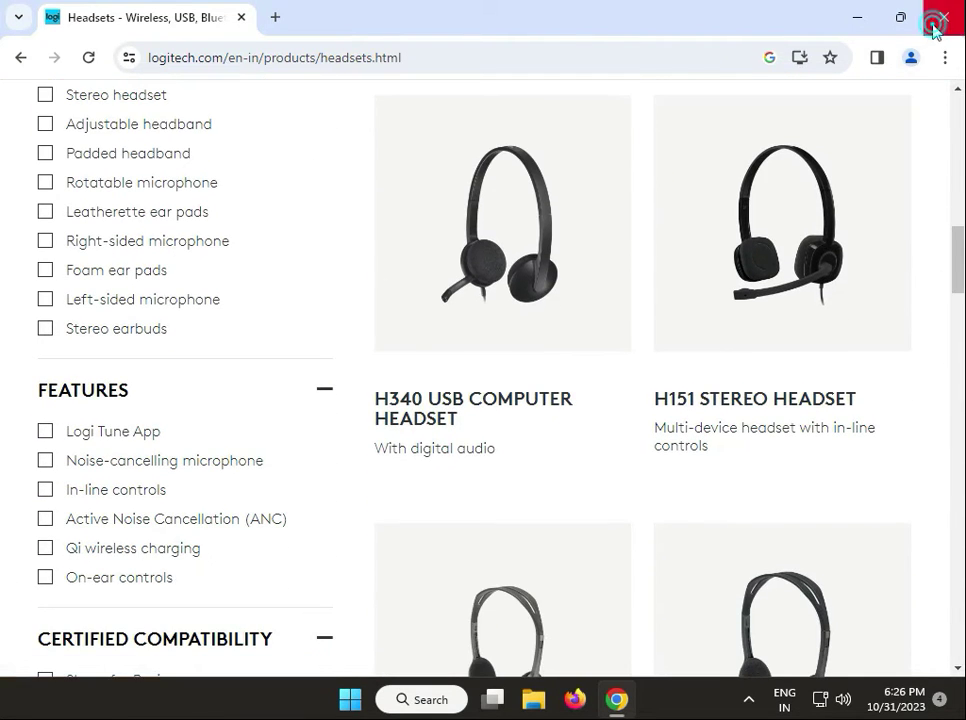
click(944, 17)
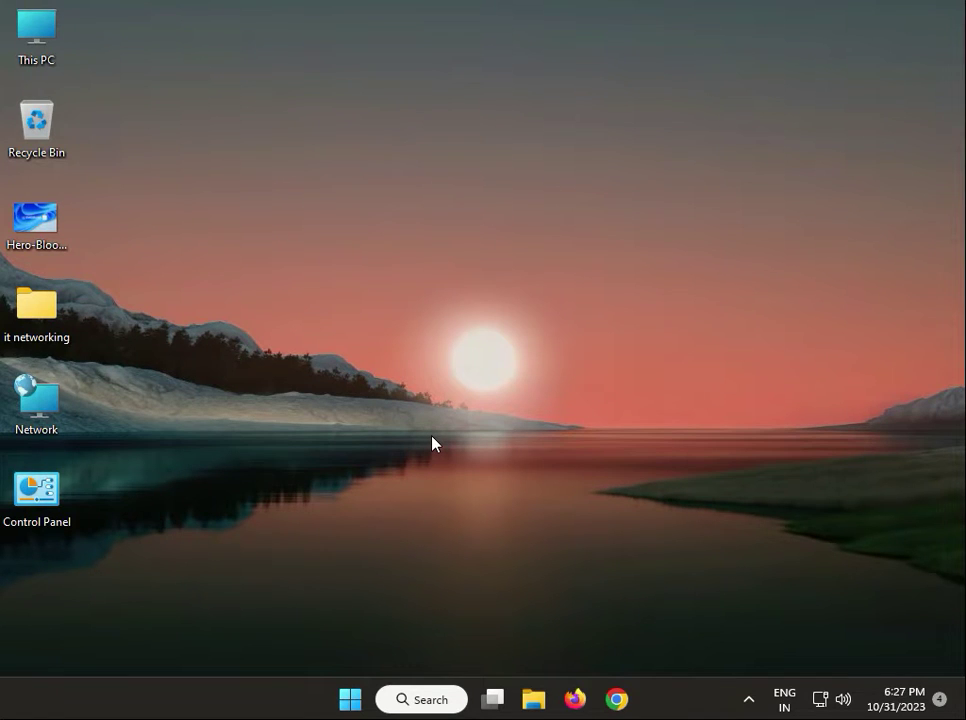
- Go to the Microphone page under Settings' Privacy & security
click(349, 699)
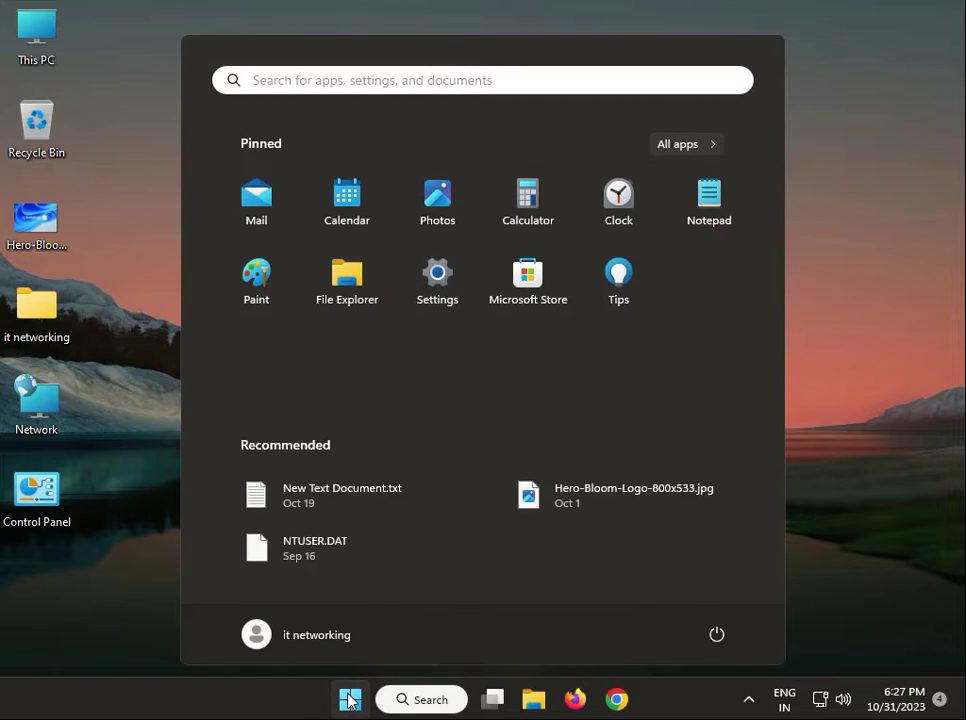
click(440, 295)
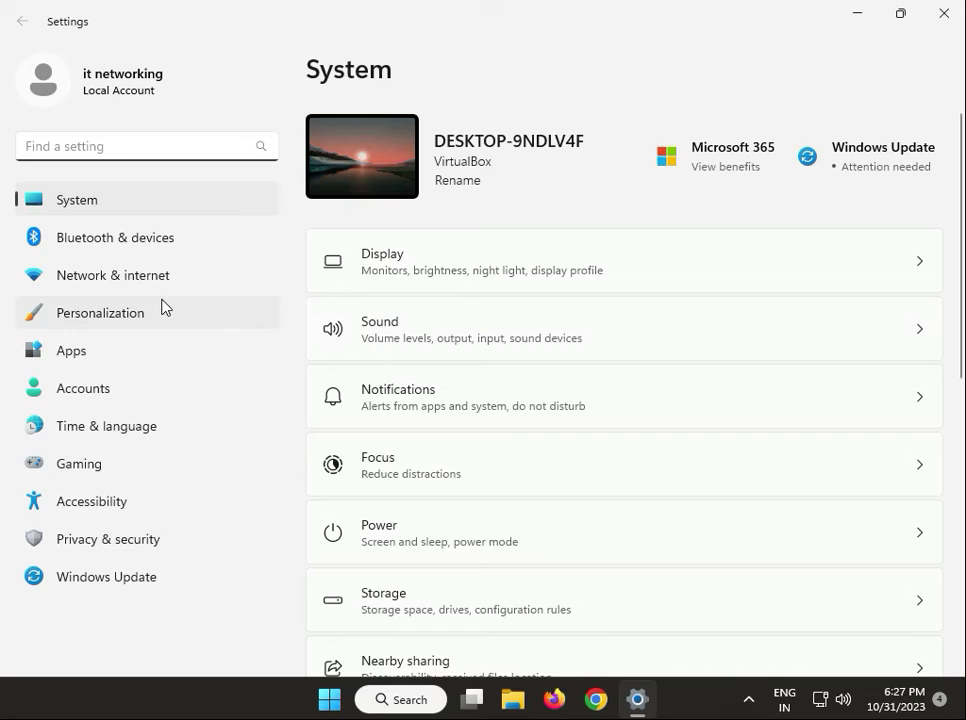
click(145, 540)
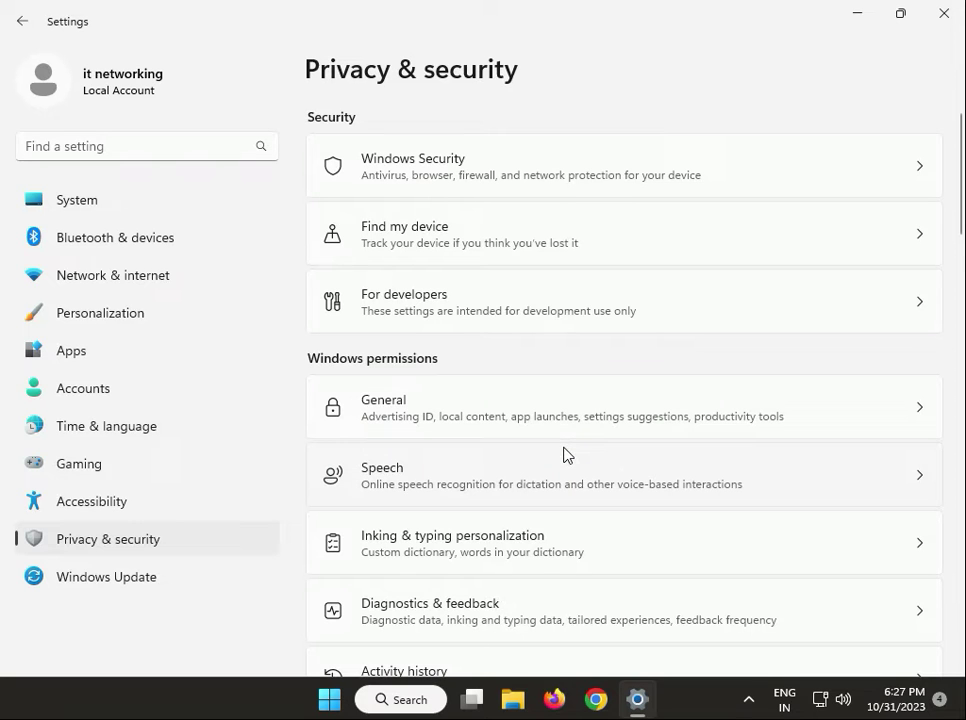
scroll(953, 215, down, 2)
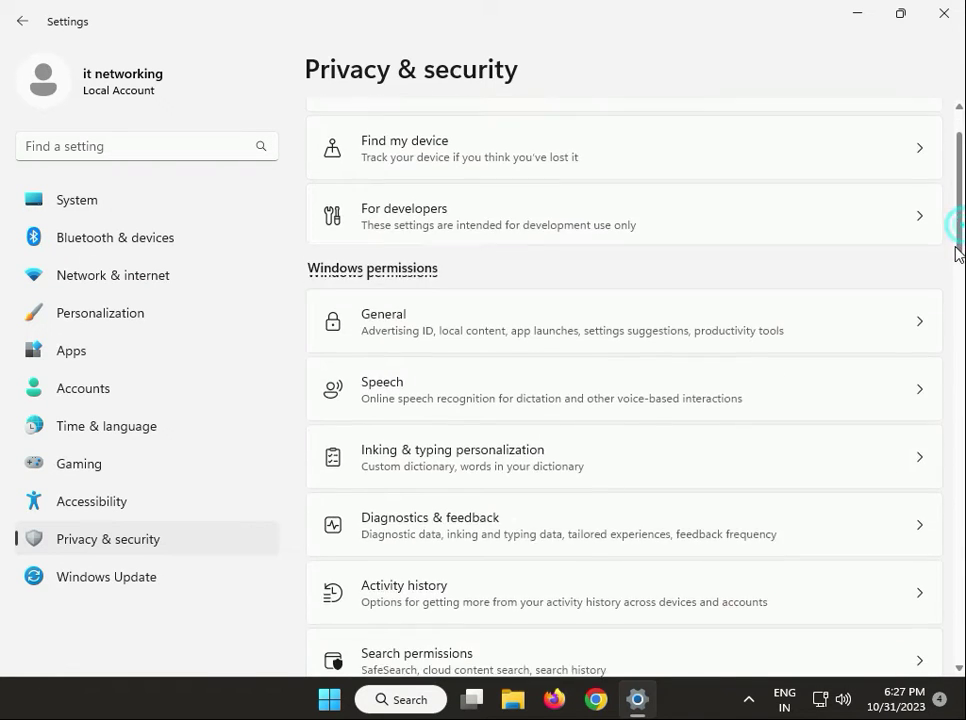
scroll(953, 263, down, 1)
scroll(950, 290, down, 2)
drag(950, 290, 925, 373)
click(681, 416)
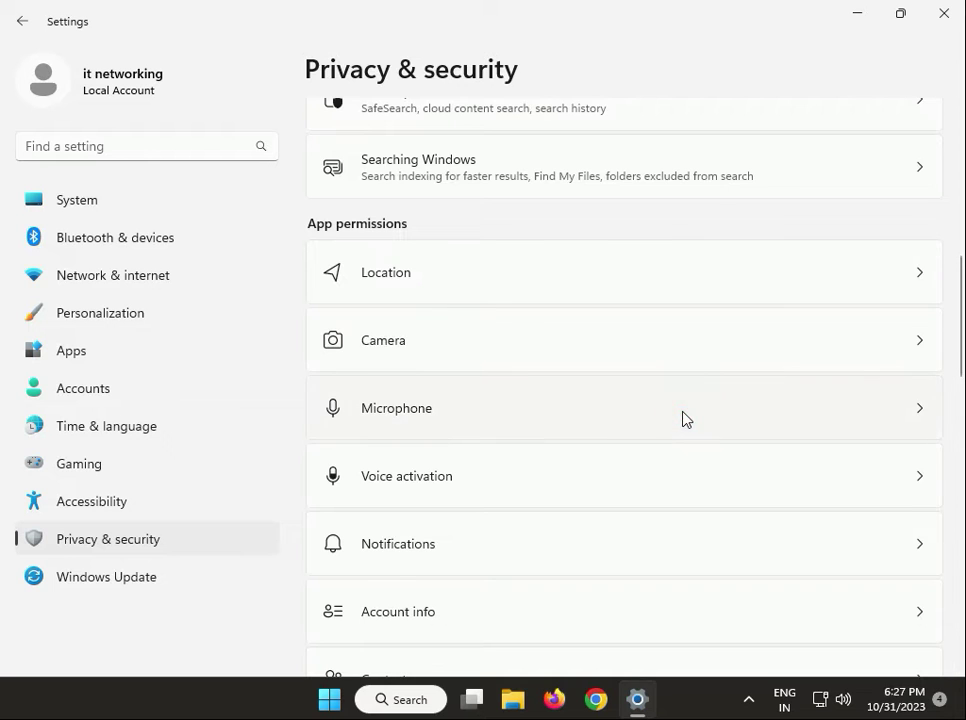
- Toggle microphone access off and on, and allow Web Viewer, Sound Recorder, Take a Test, WhatsApp, WhatsApp Beta
click(913, 206)
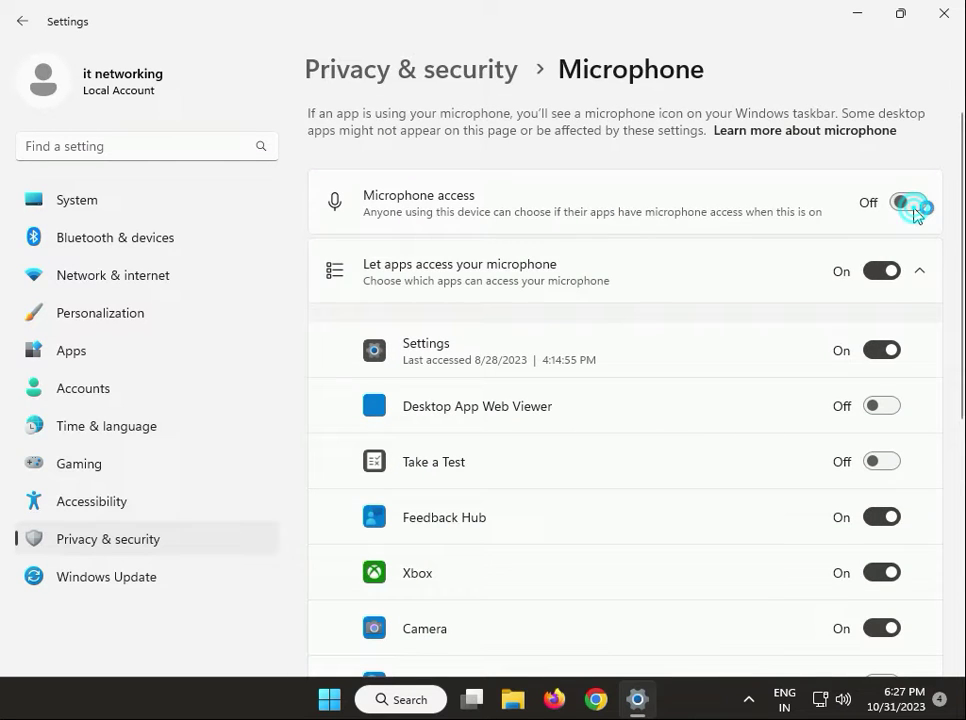
click(913, 206)
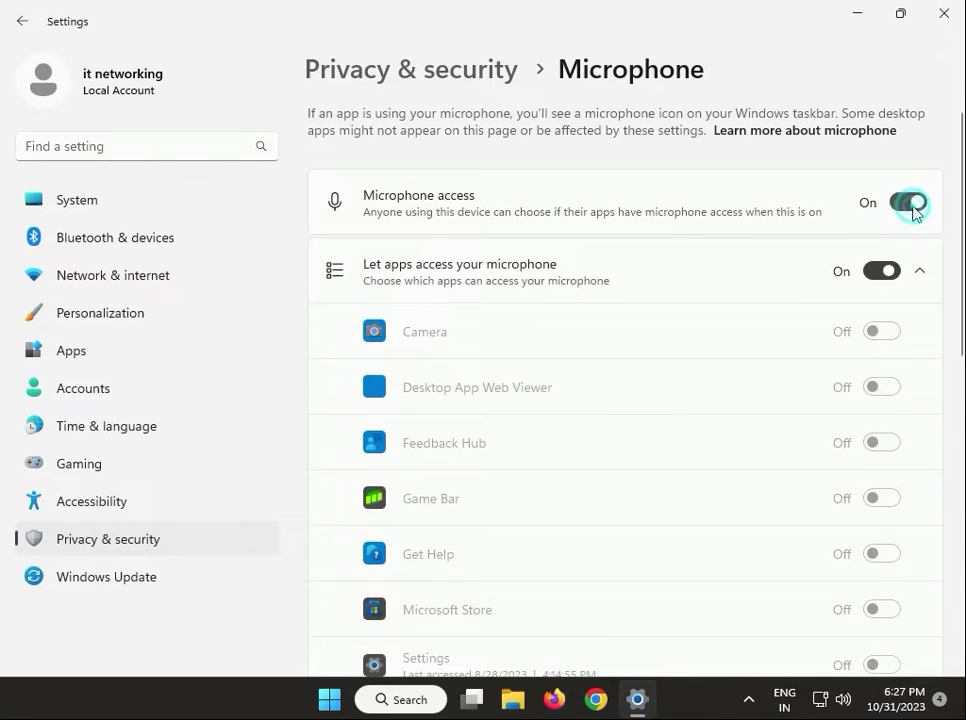
click(886, 397)
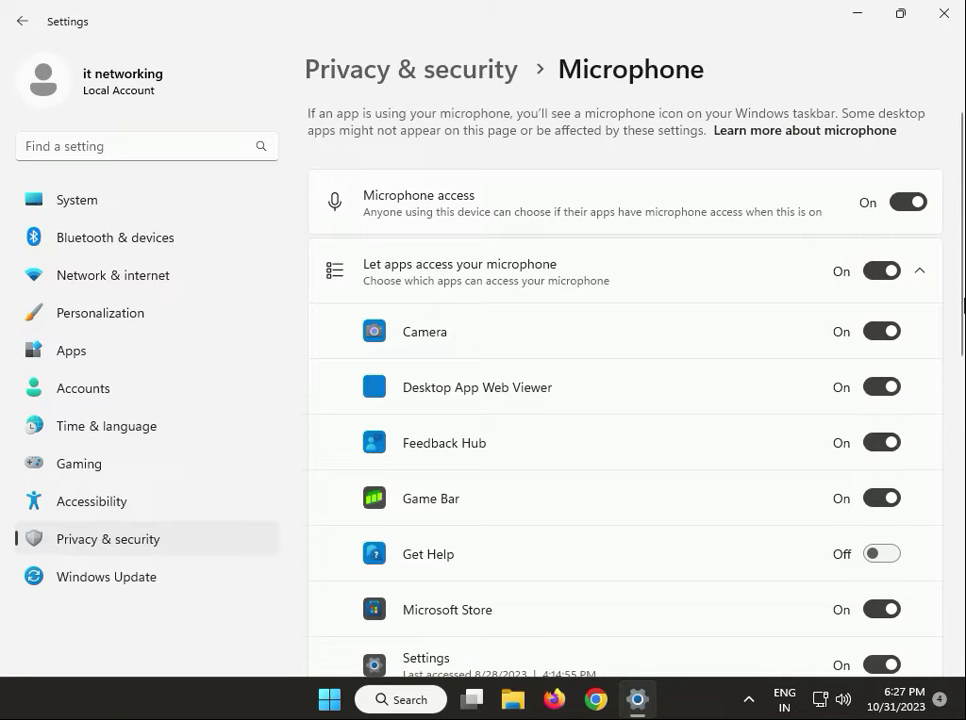
drag(962, 295, 949, 433)
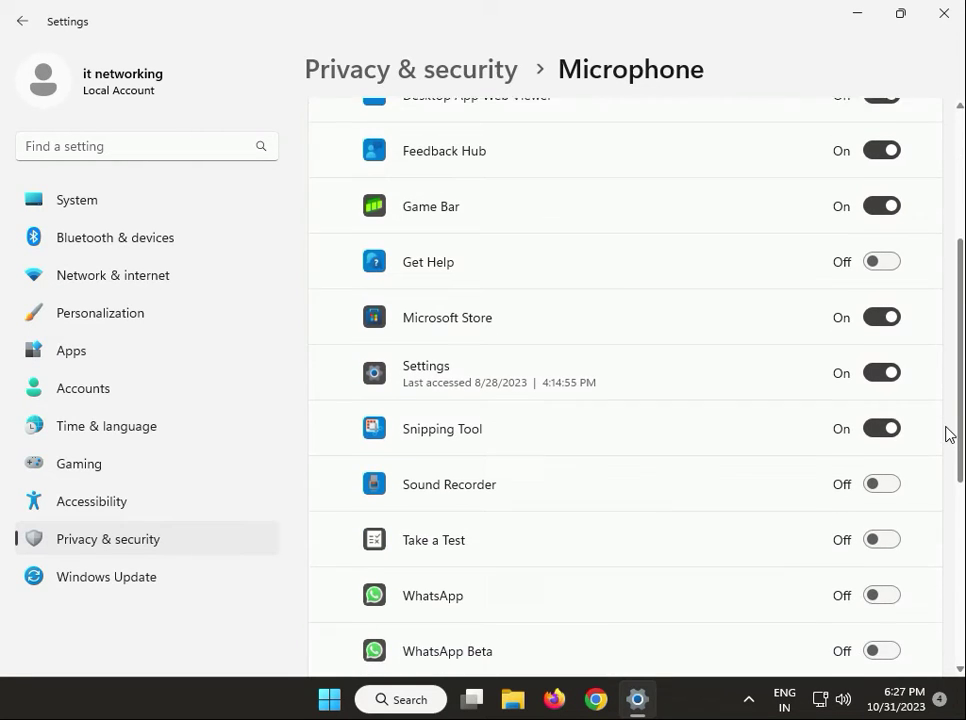
click(877, 481)
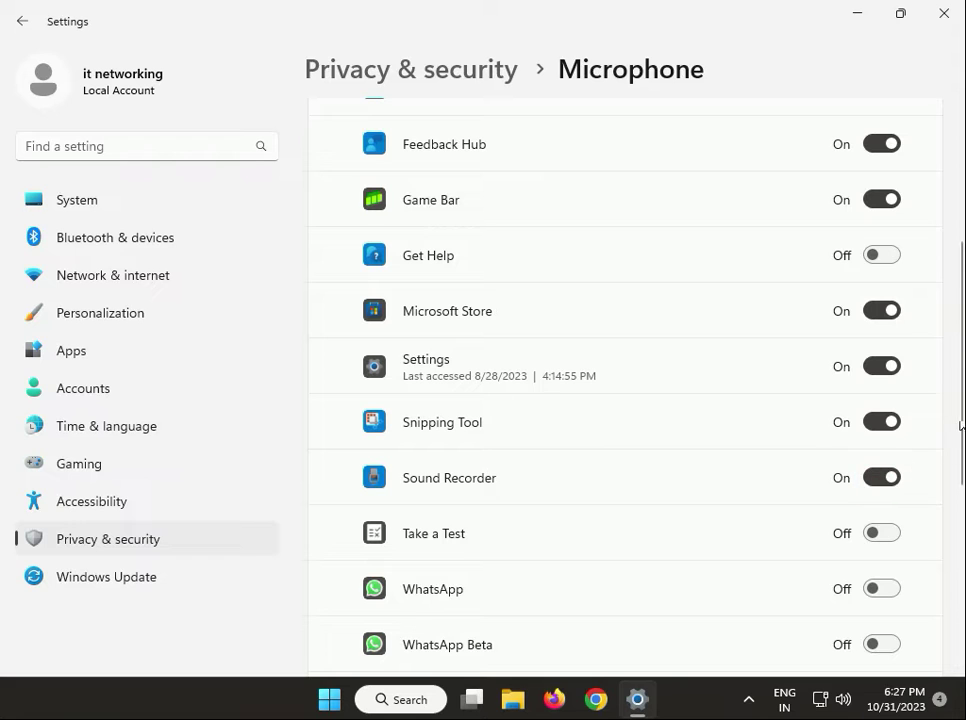
drag(959, 418, 955, 470)
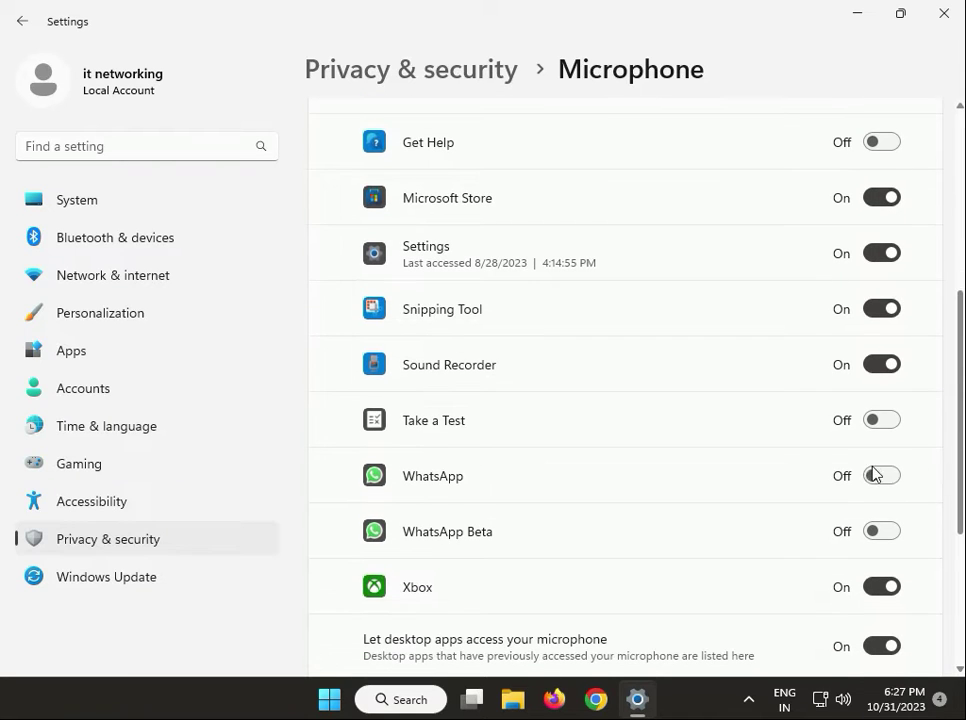
click(875, 475)
click(876, 421)
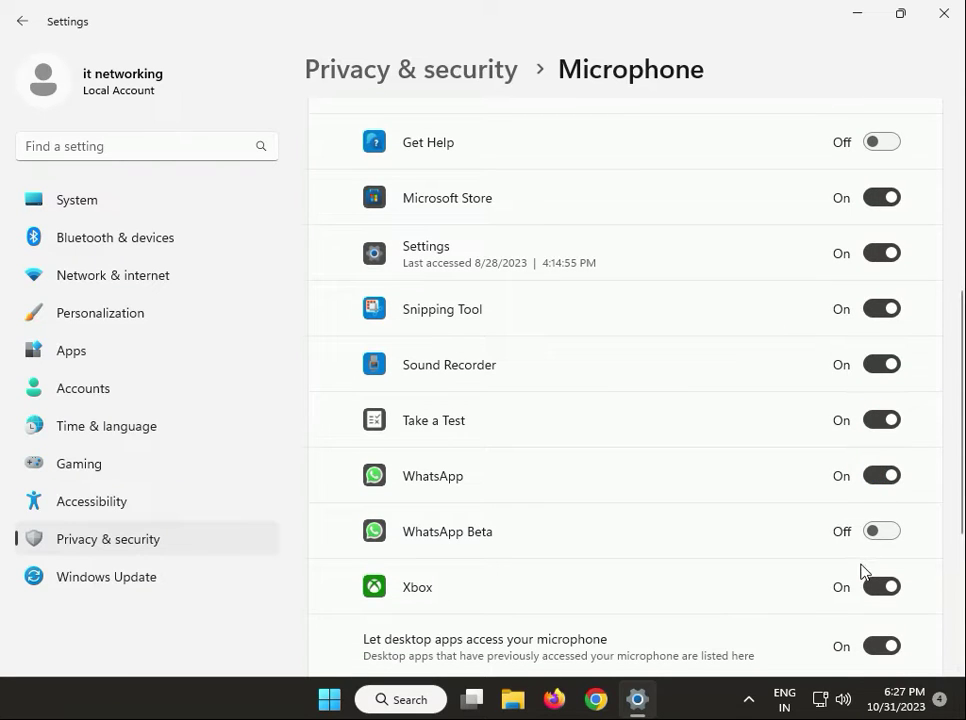
click(881, 531)
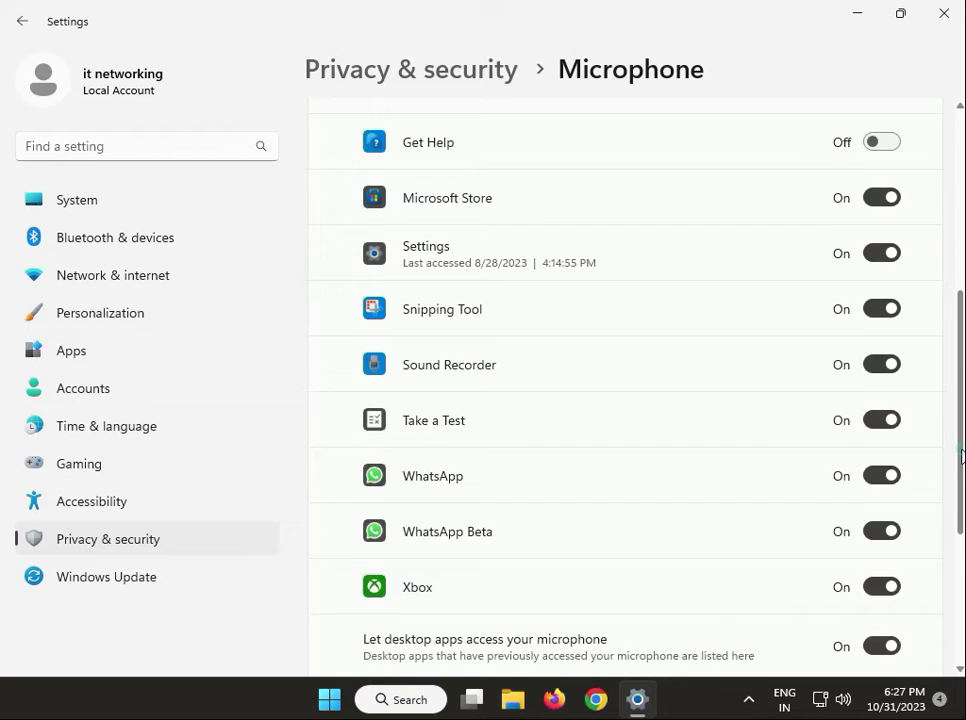
drag(962, 460, 962, 516)
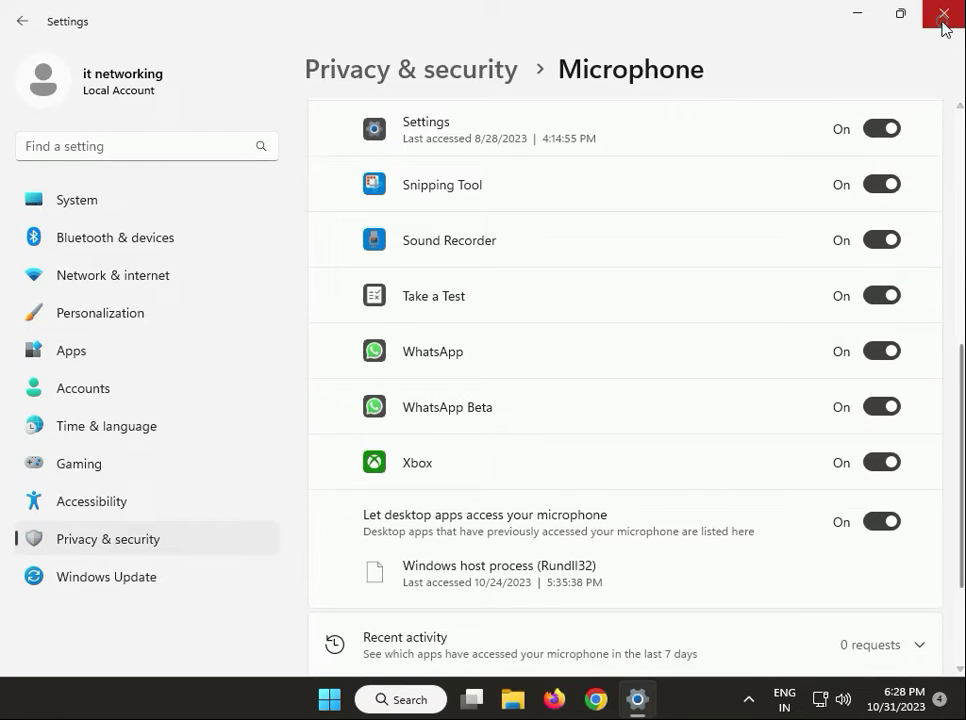
- Raise system volume to 100 in the volume mixer, check output devices, then close Settings
click(943, 13)
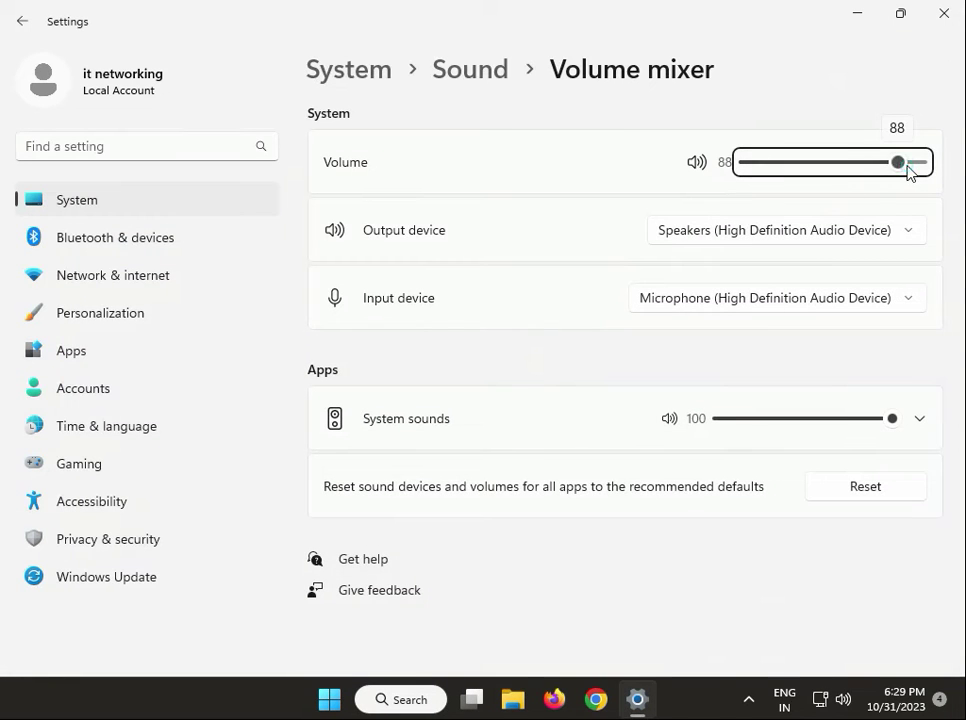
drag(906, 164, 936, 166)
click(908, 233)
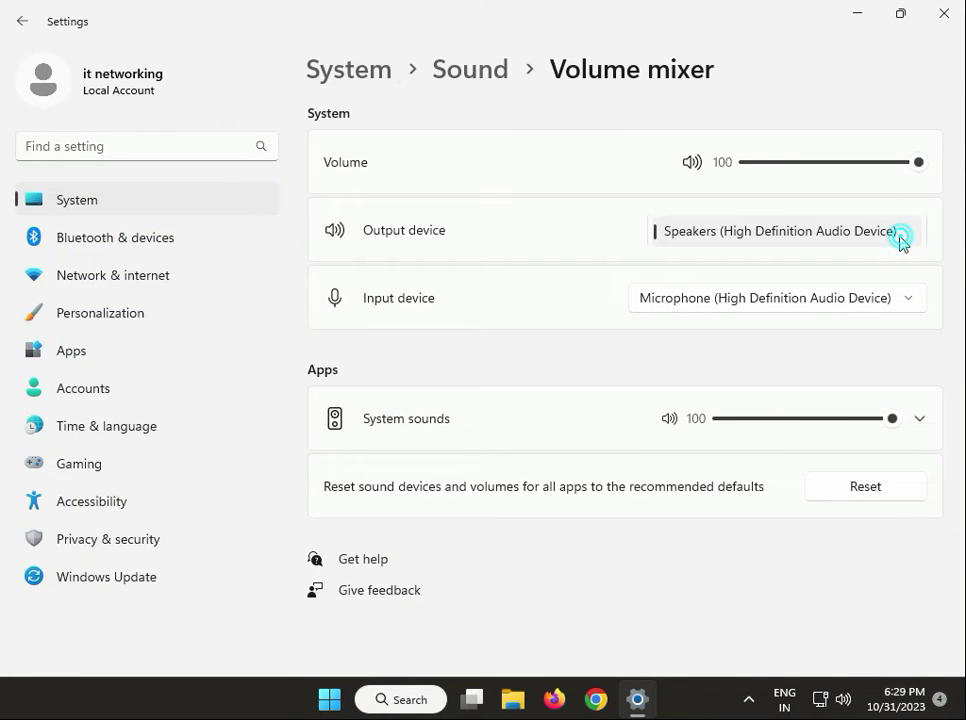
click(842, 300)
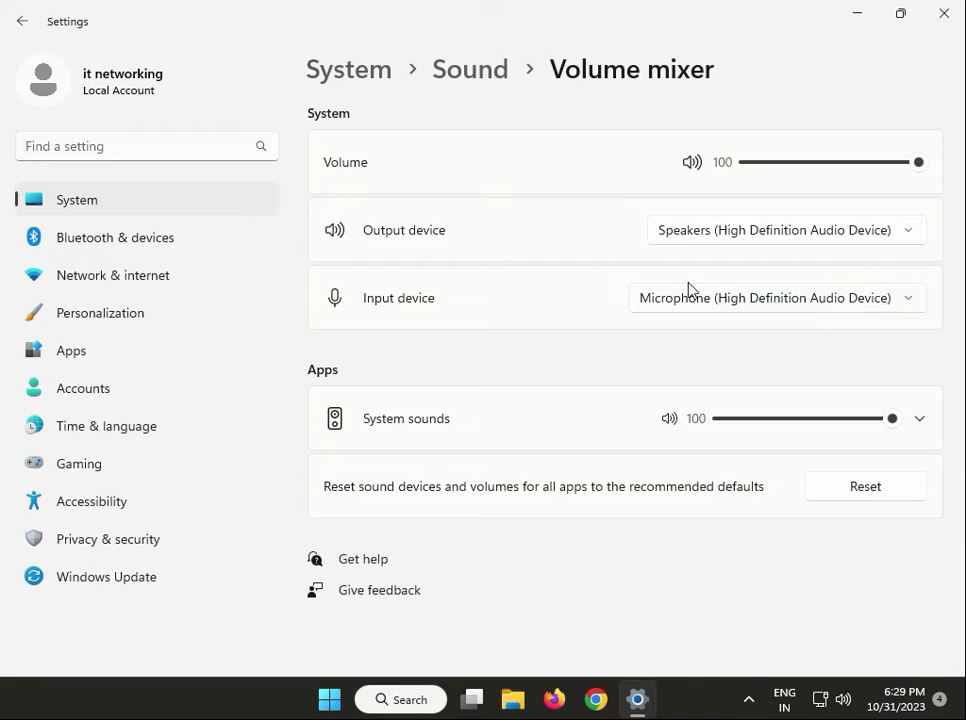
click(940, 16)
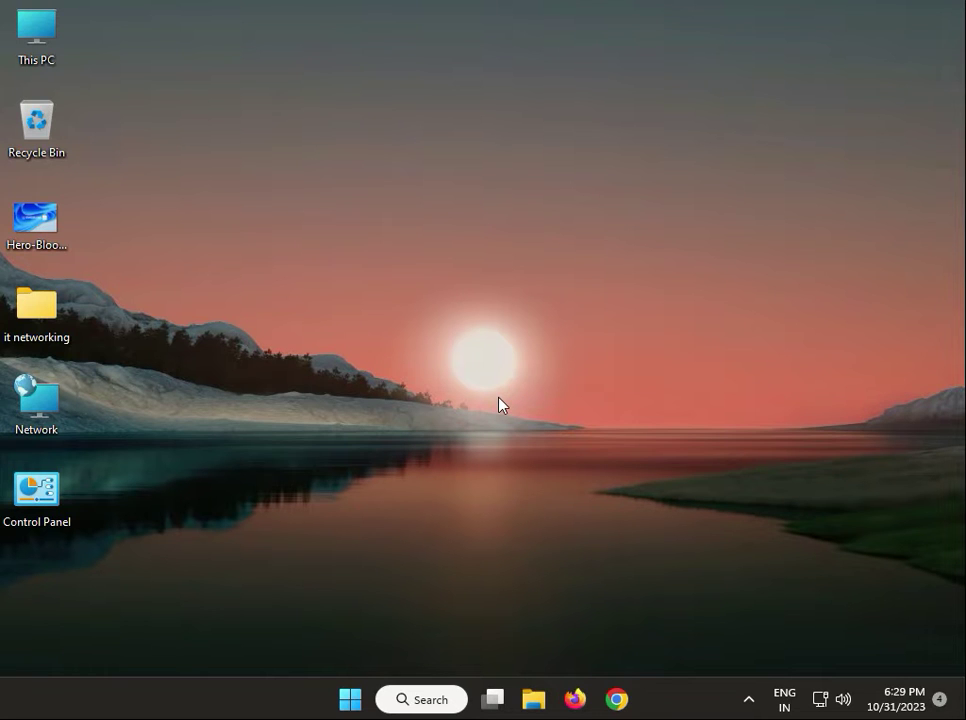
- Restart the Windows Audio service from services.msc and close the Services window
click(307, 578)
key(super+r)
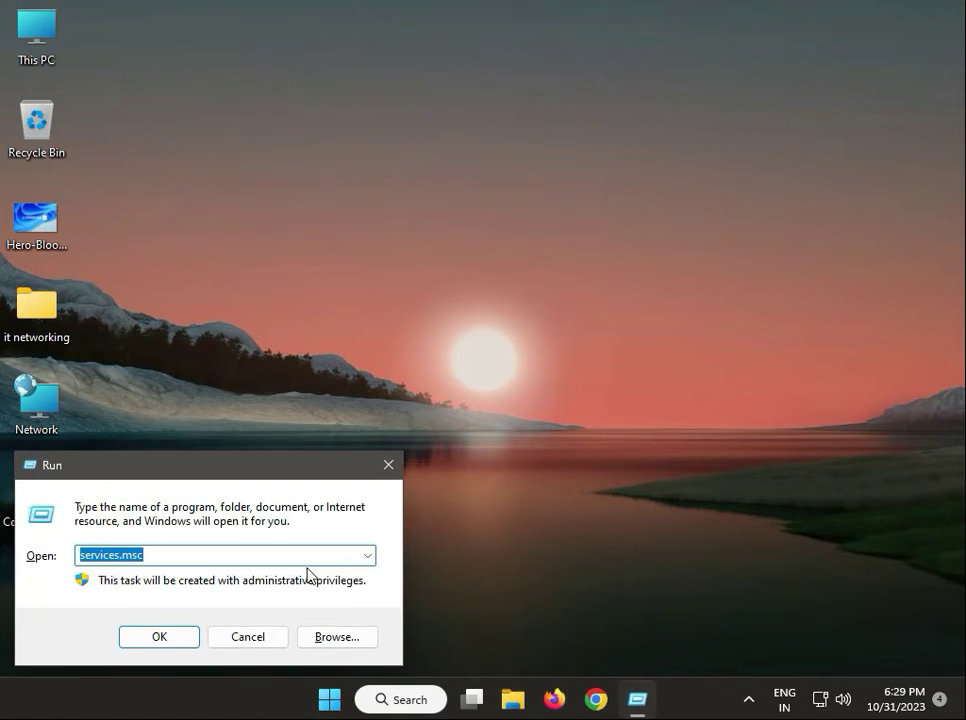
click(145, 555)
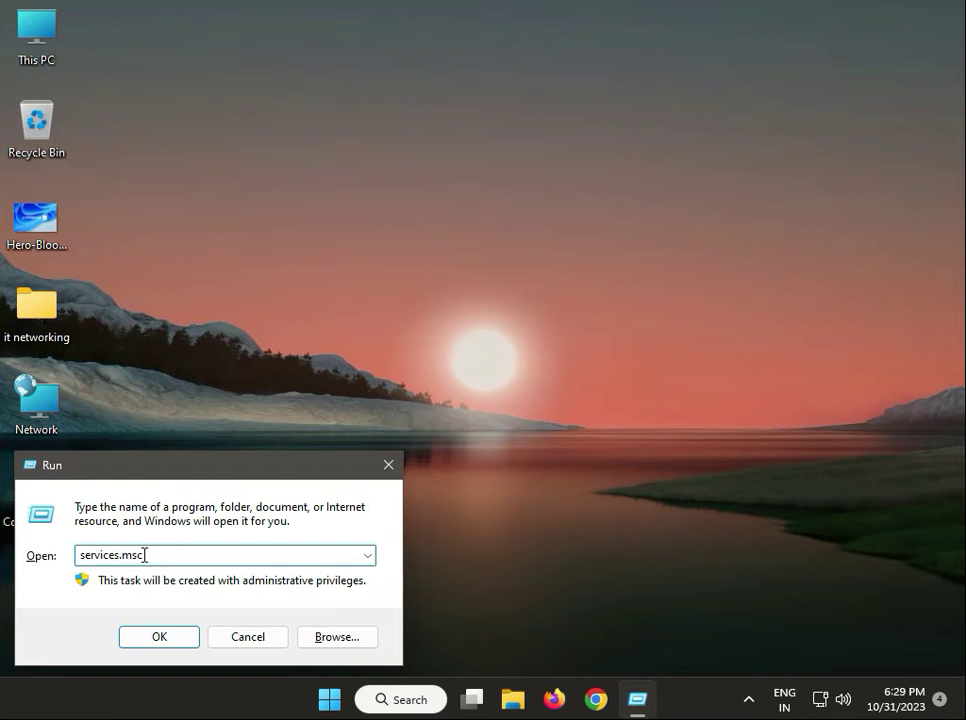
click(151, 630)
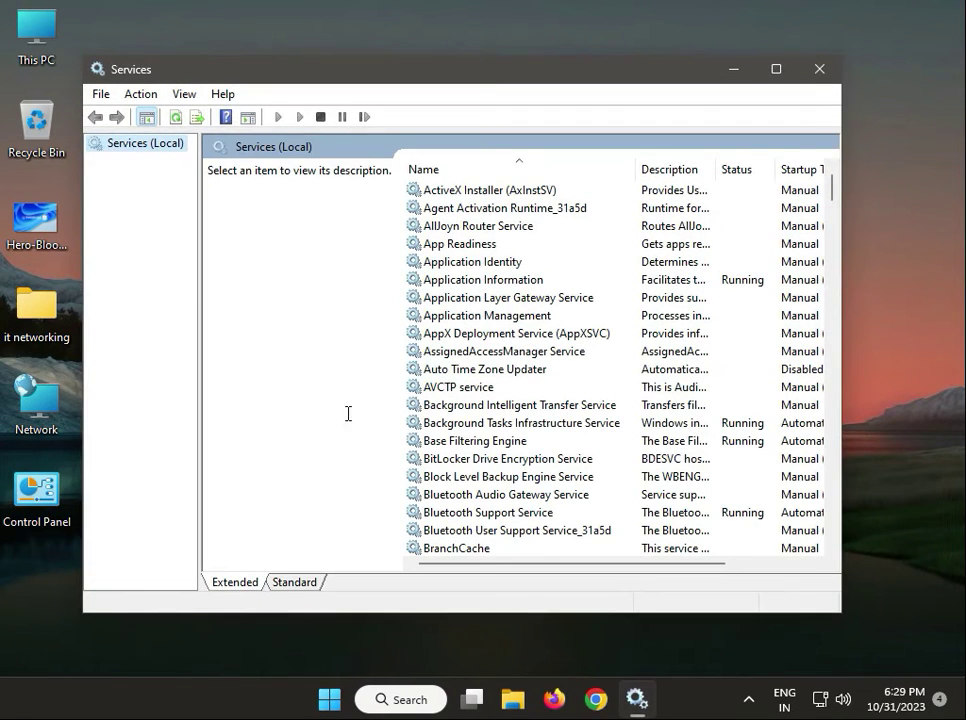
click(431, 370)
key(w)
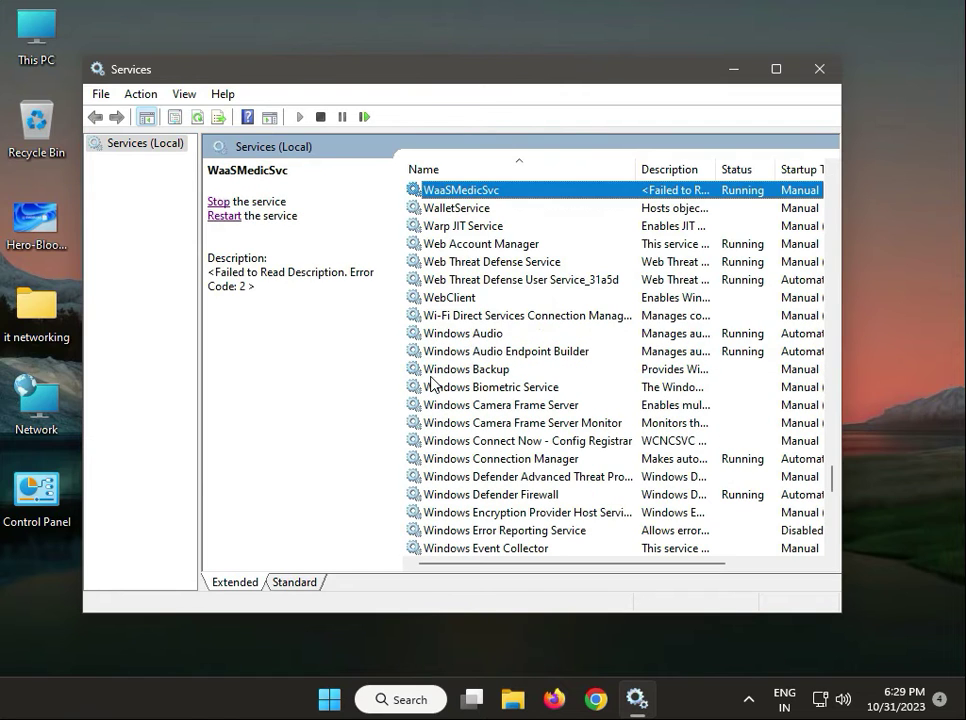
click(487, 334)
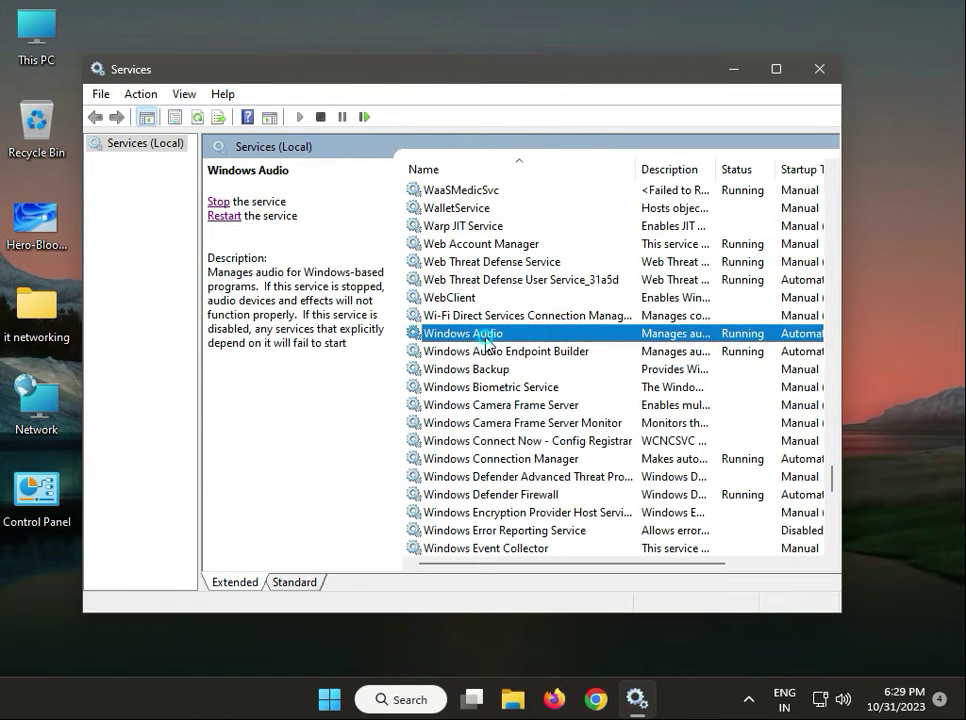
click(224, 216)
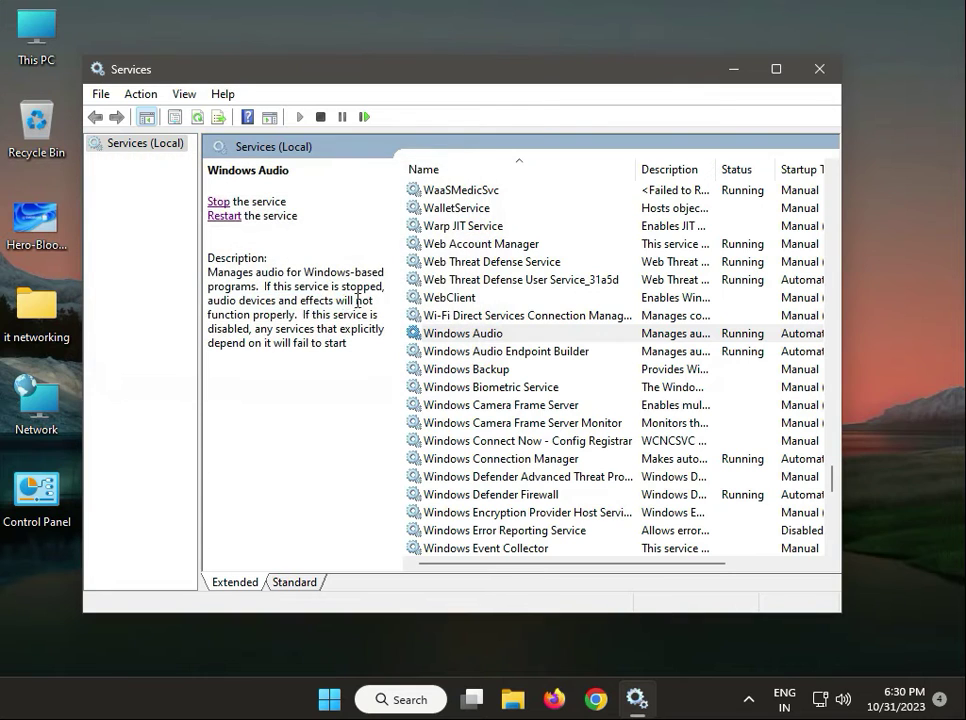
click(820, 69)
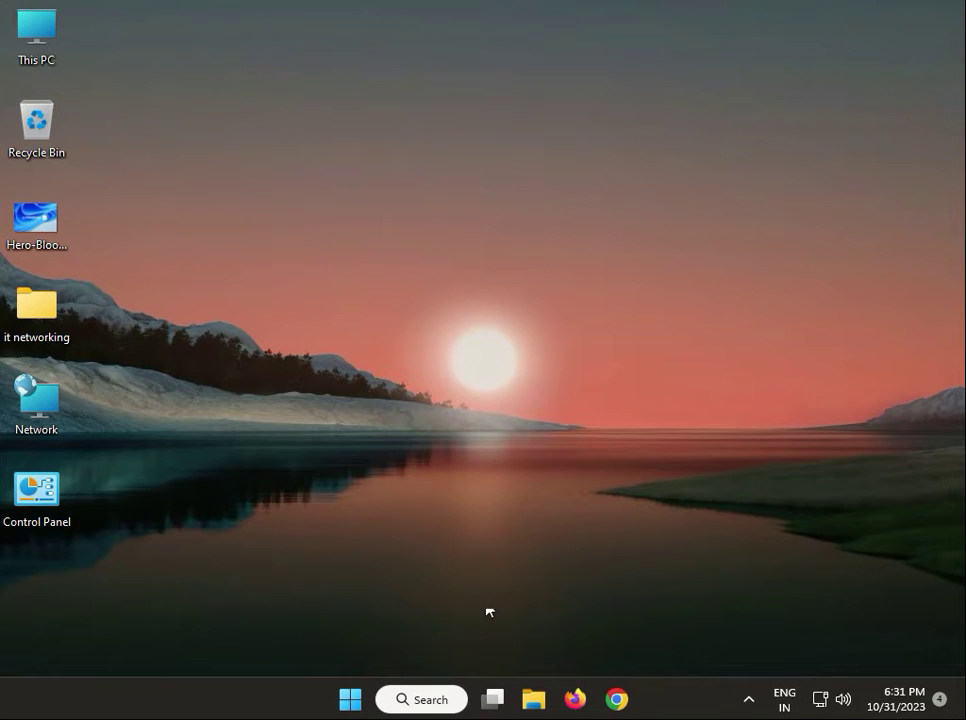
- Disable the High Definition Audio Device in Device Manager and scan for hardware changes
right_click(345, 699)
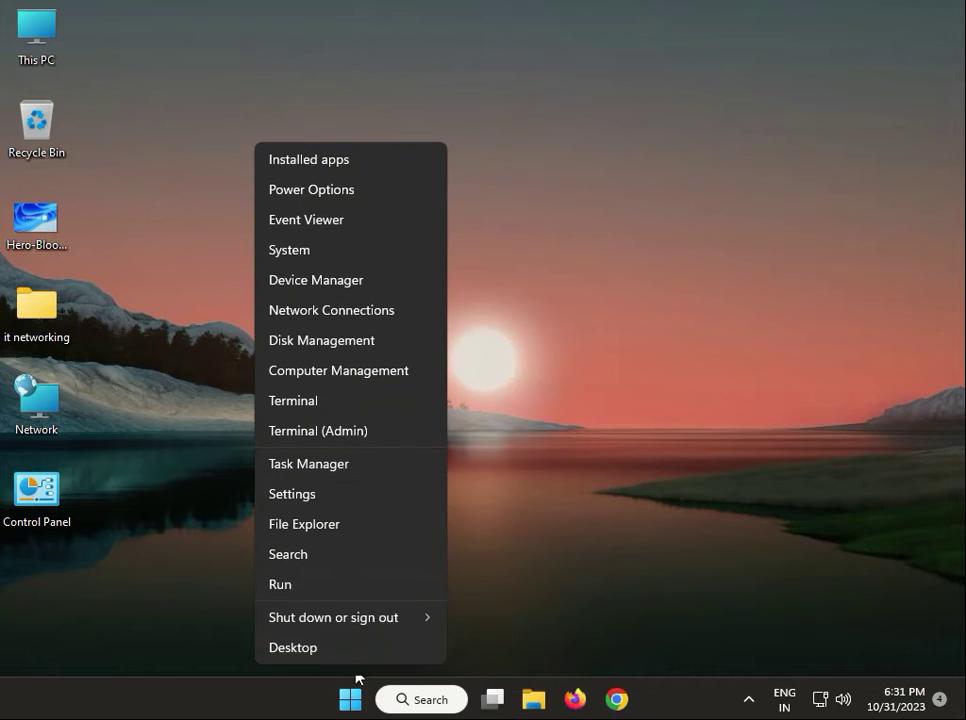
click(352, 281)
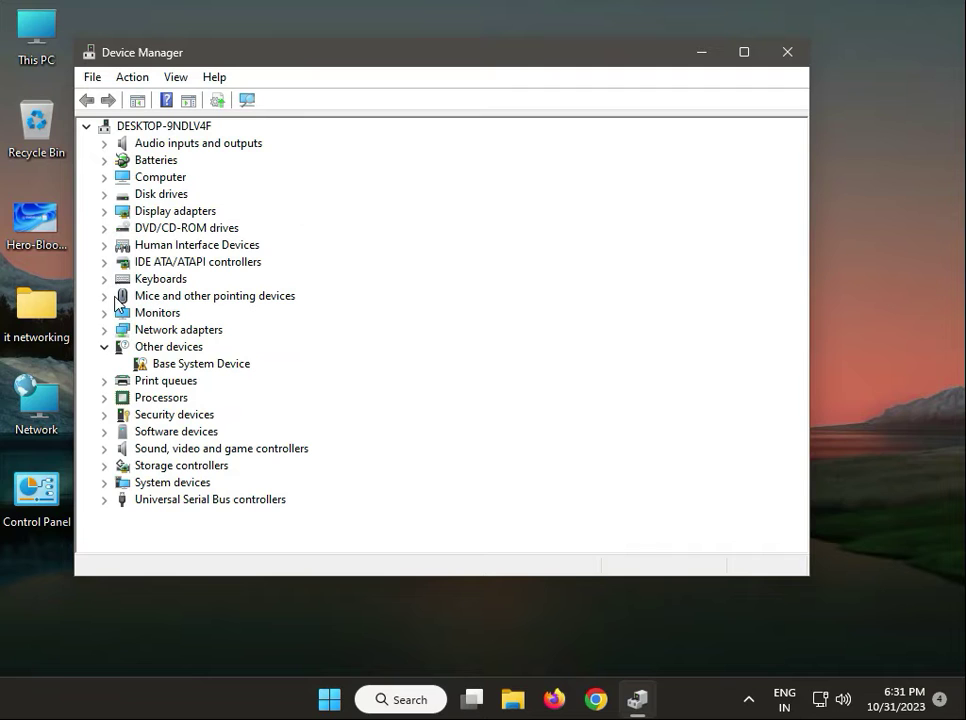
click(106, 448)
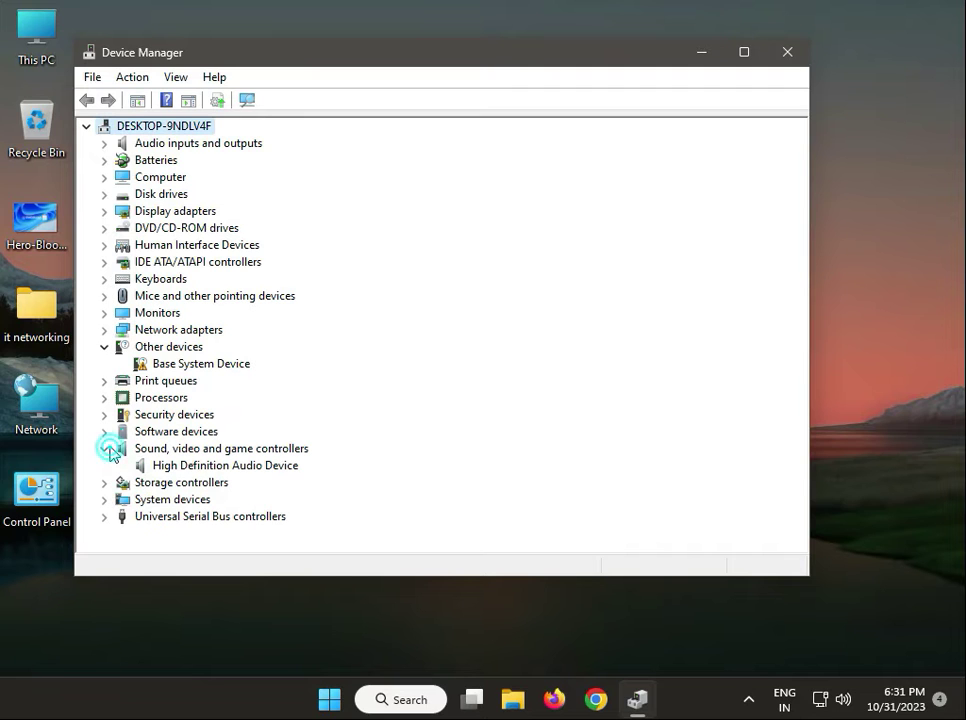
click(205, 466)
right_click(208, 467)
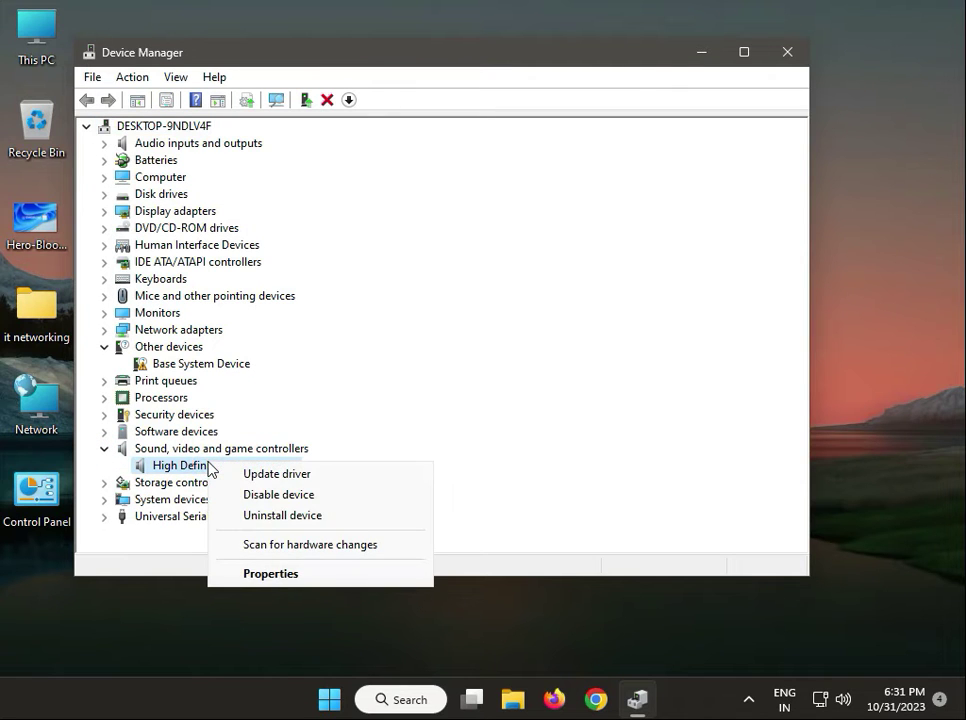
click(276, 494)
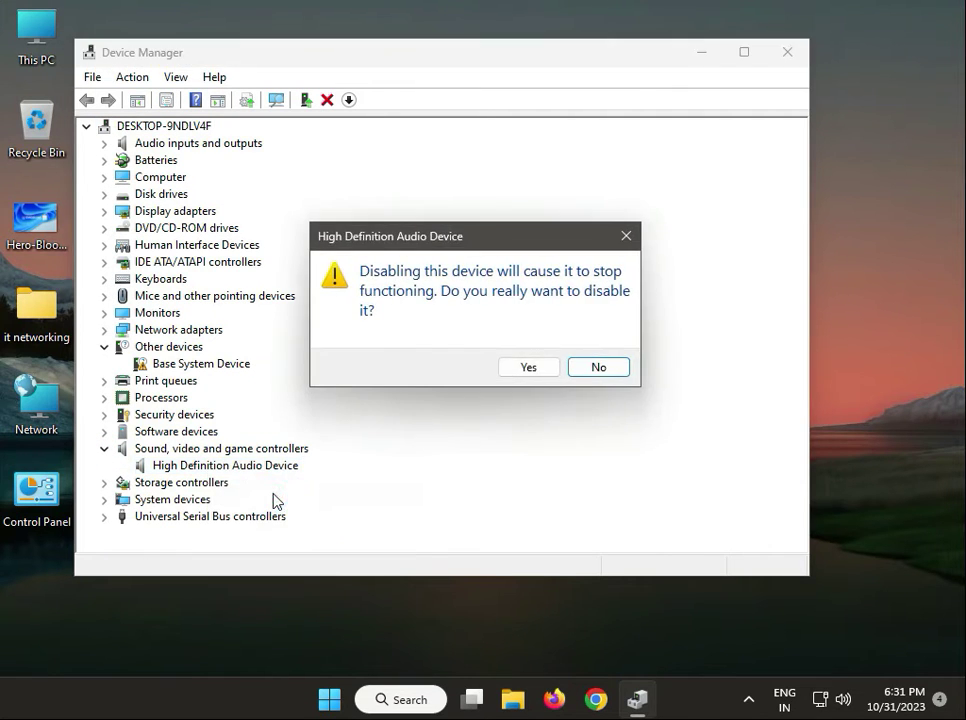
click(524, 370)
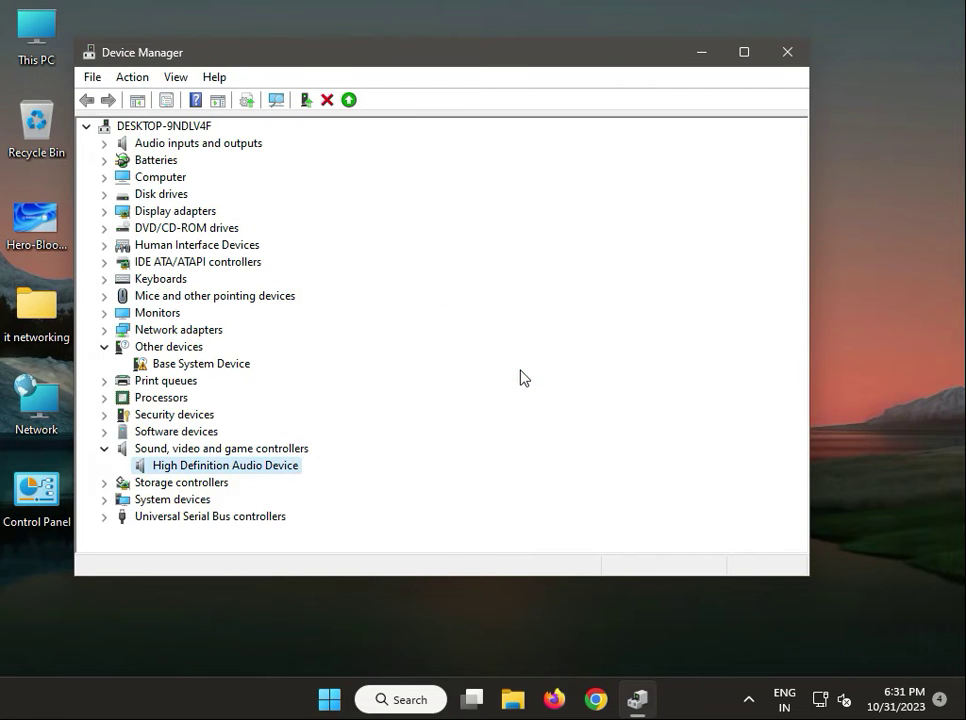
click(276, 106)
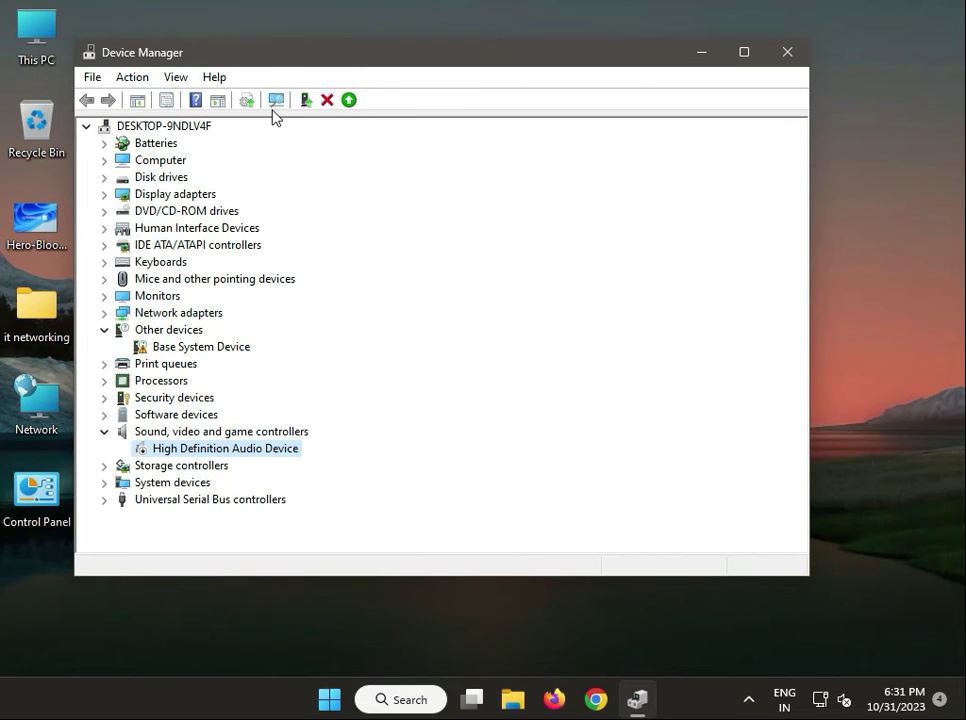
- Re-enable the audio device, confirm its best driver is already installed, and close Device Manager
right_click(217, 450)
click(251, 481)
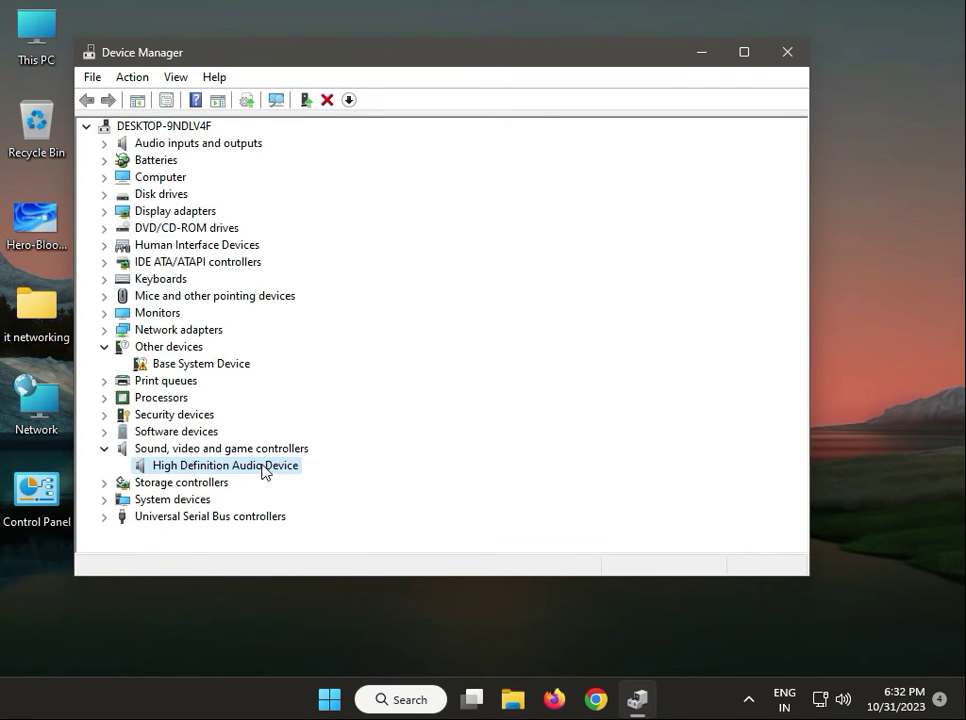
right_click(263, 467)
click(312, 477)
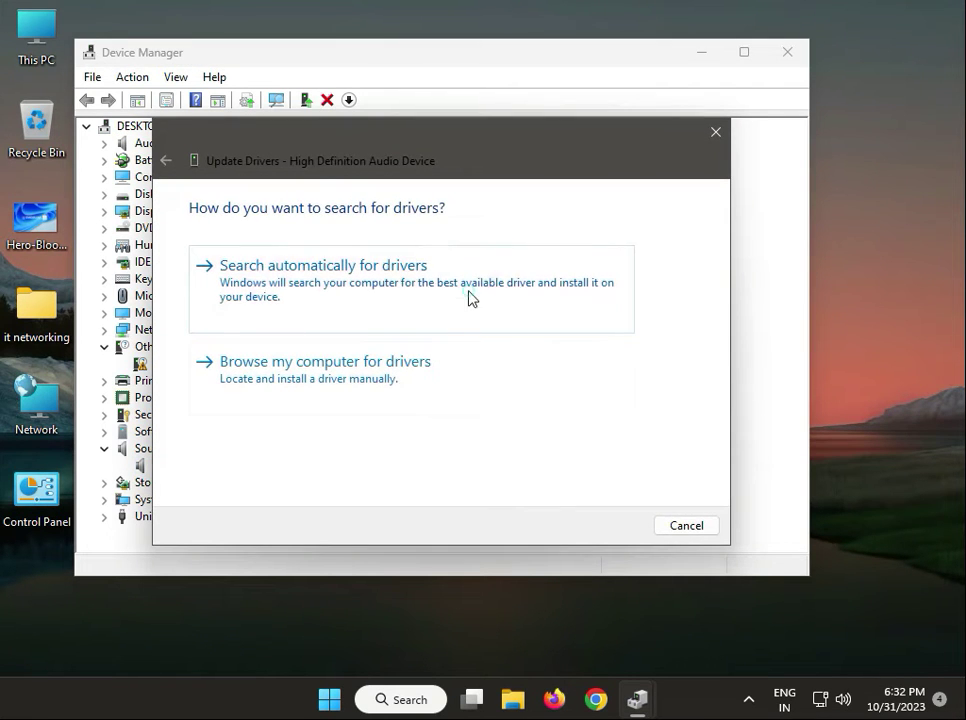
click(470, 298)
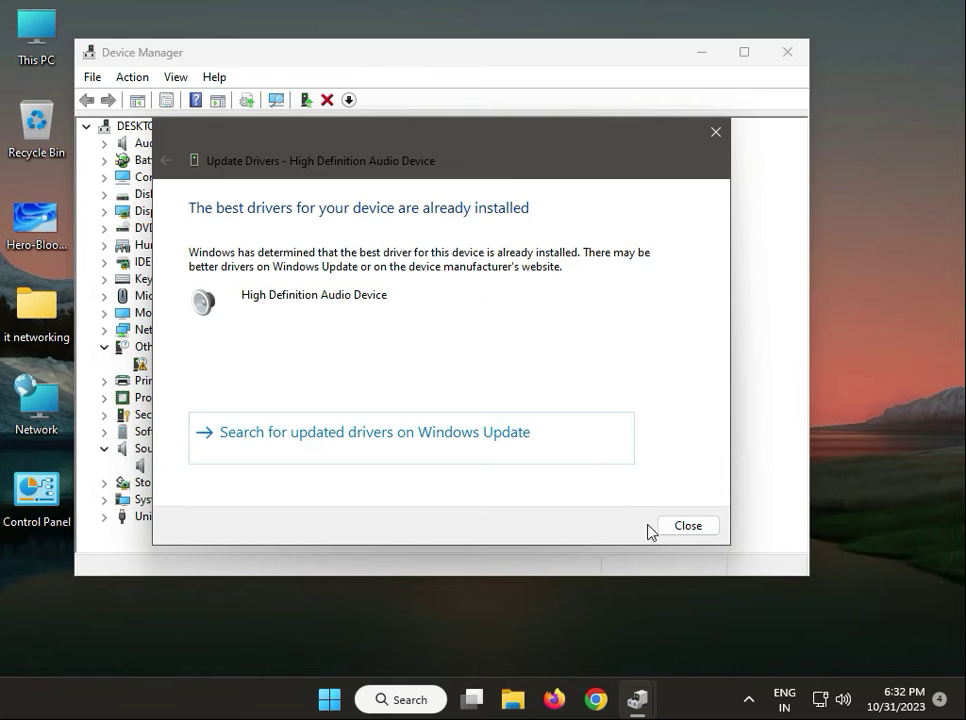
click(677, 526)
click(788, 53)
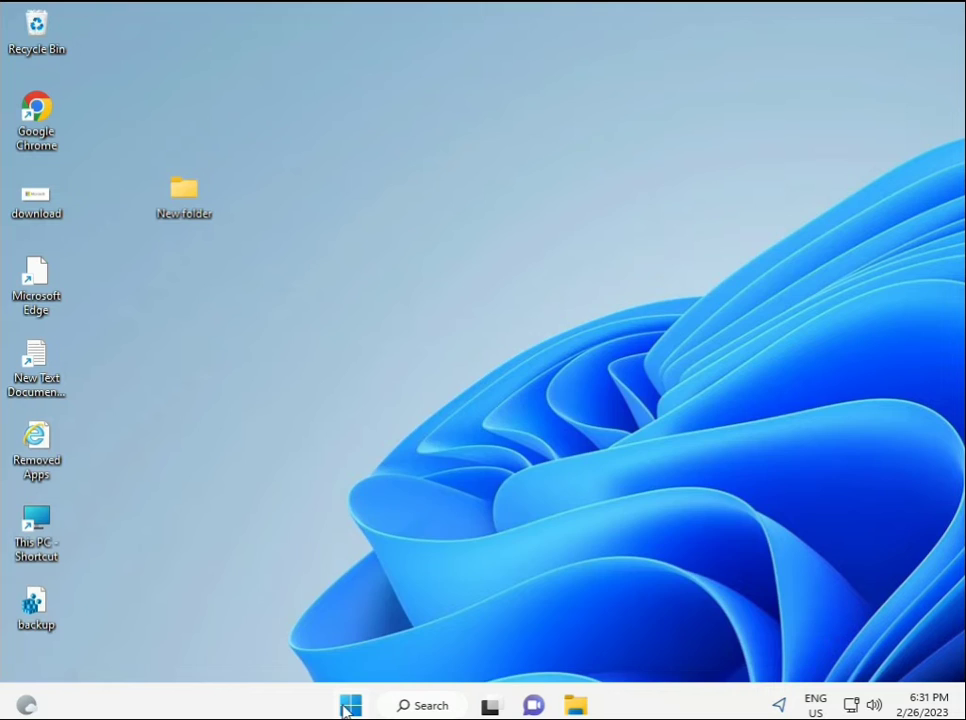
- Search 'cmd' and launch Command Prompt as administrator, approving the UAC prompt
click(351, 705)
click(420, 705)
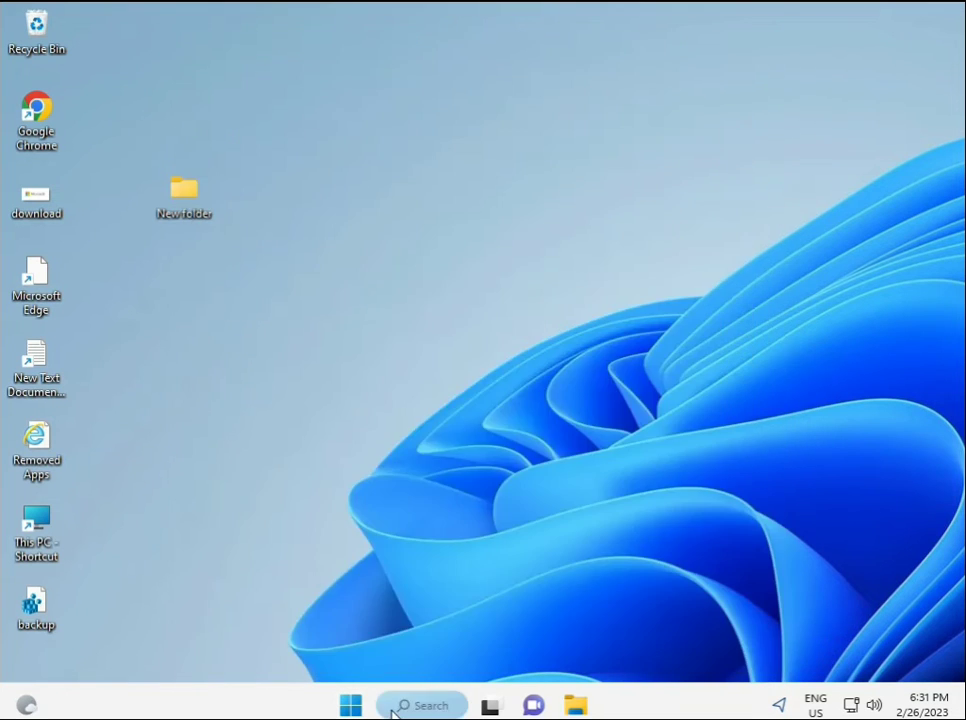
text(cmd)
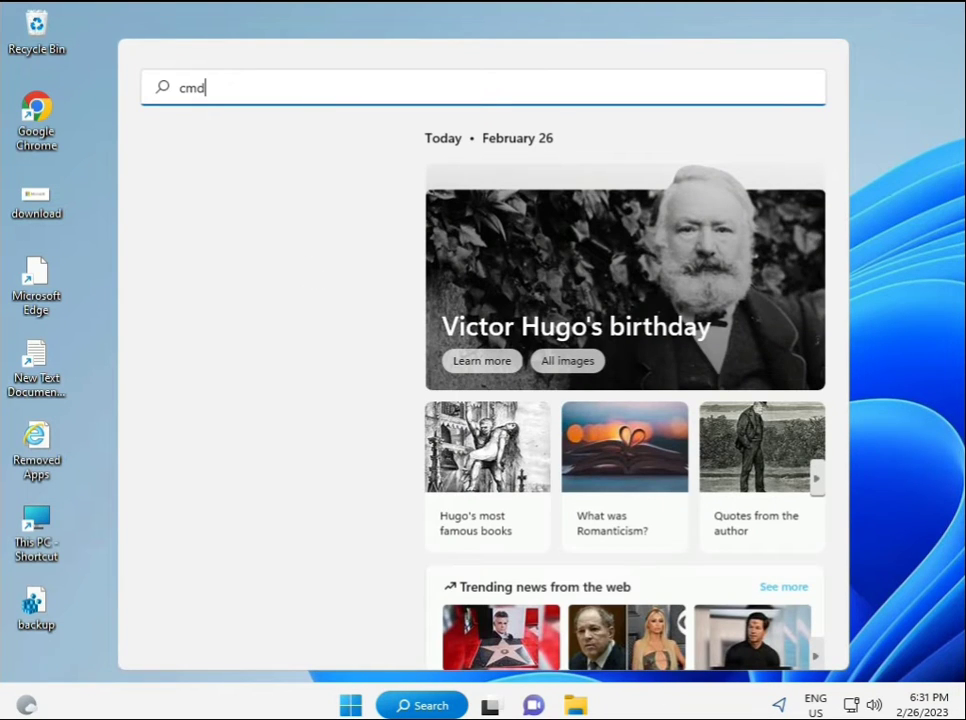
click(213, 235)
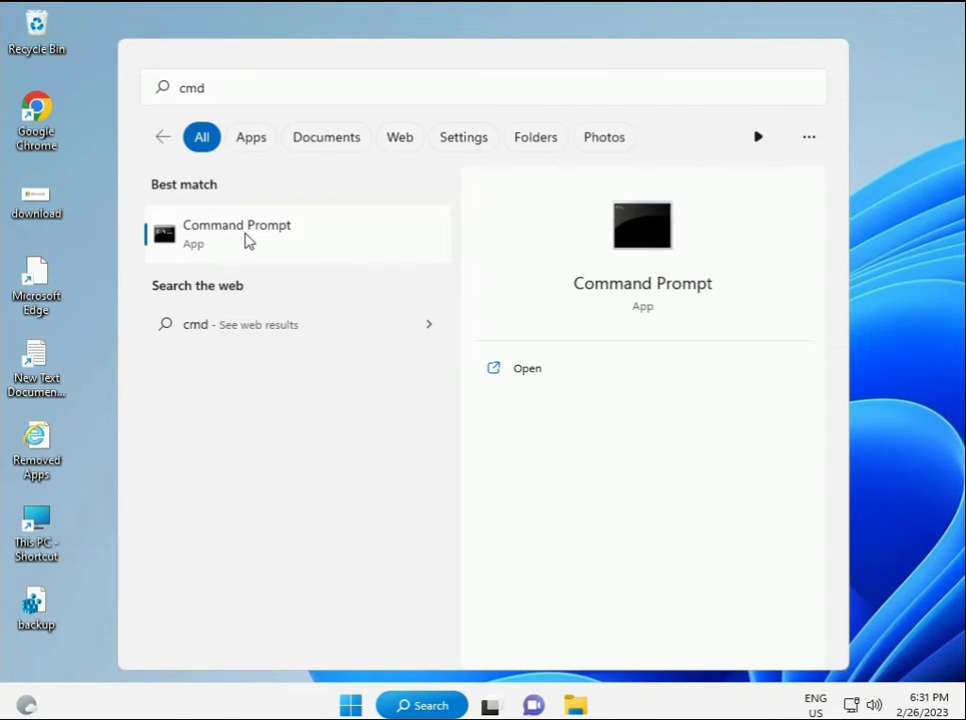
right_click(246, 240)
key(Escape)
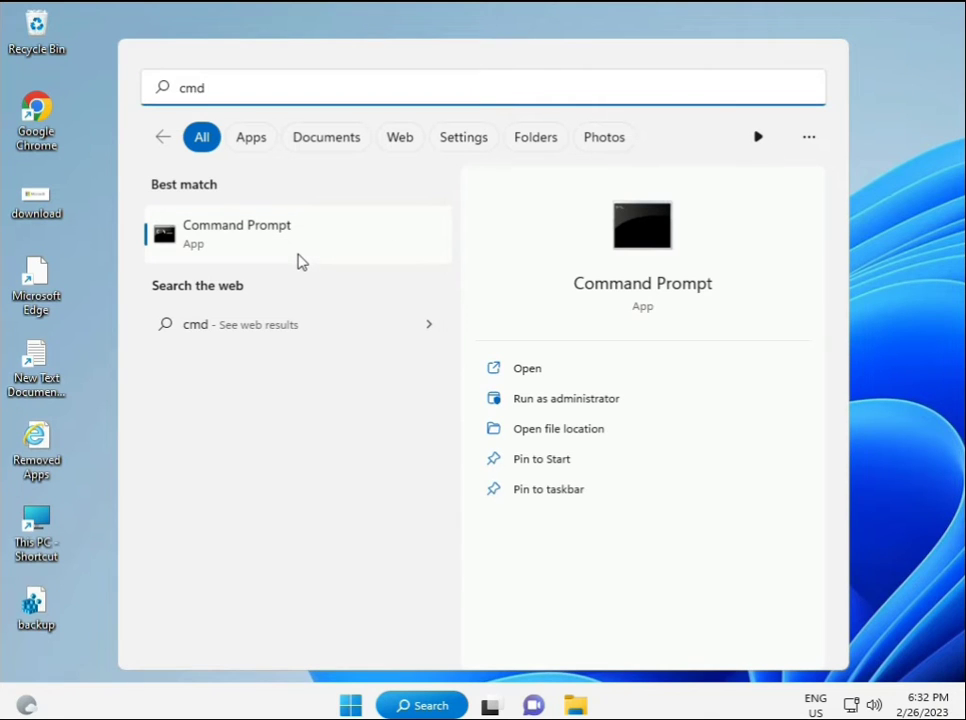
key(ctrl+shift+Return)
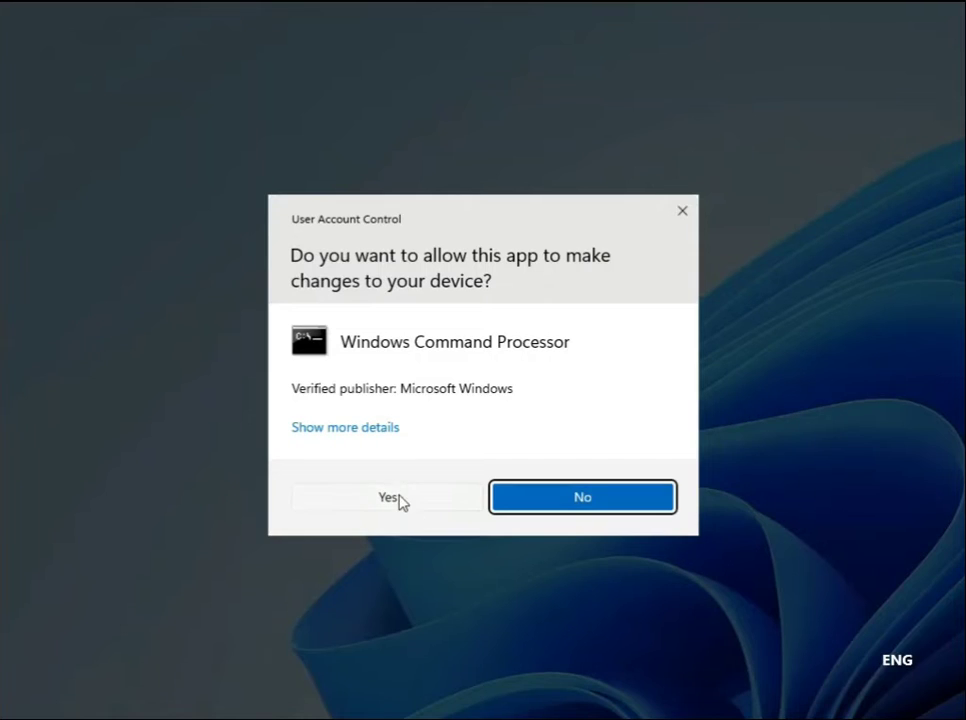
click(388, 497)
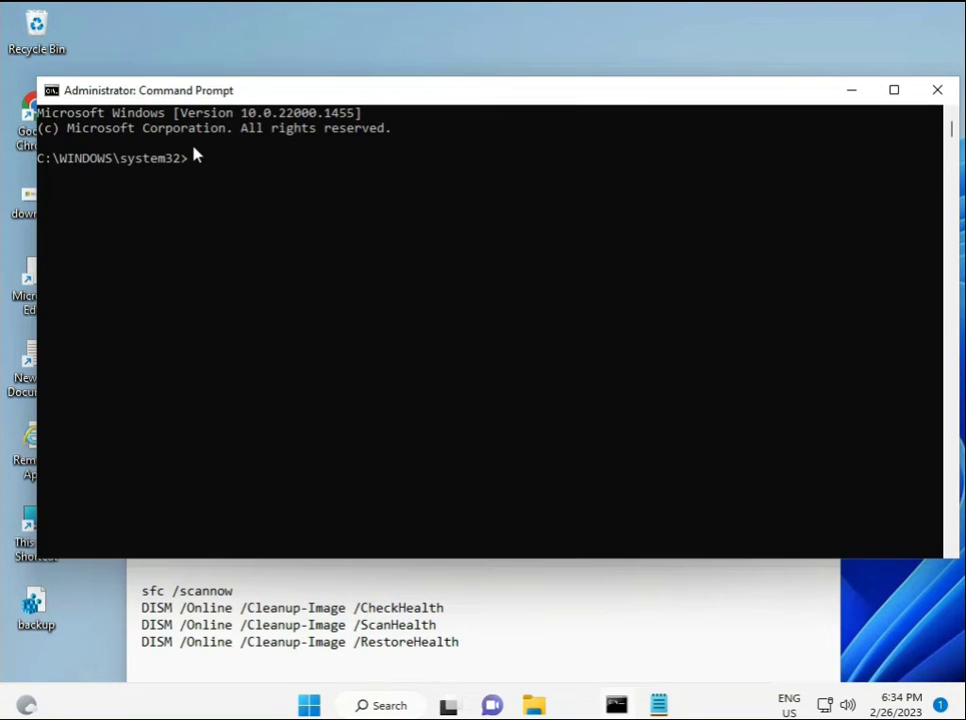
- Run sfc /scannow in Command Prompt and let it verify to 100% with no integrity violations
click(192, 160)
text(sc)
key(BackSpace)
key(BackSpace)
text(sfc )
text(/scanno)
text(w)
key(Return)
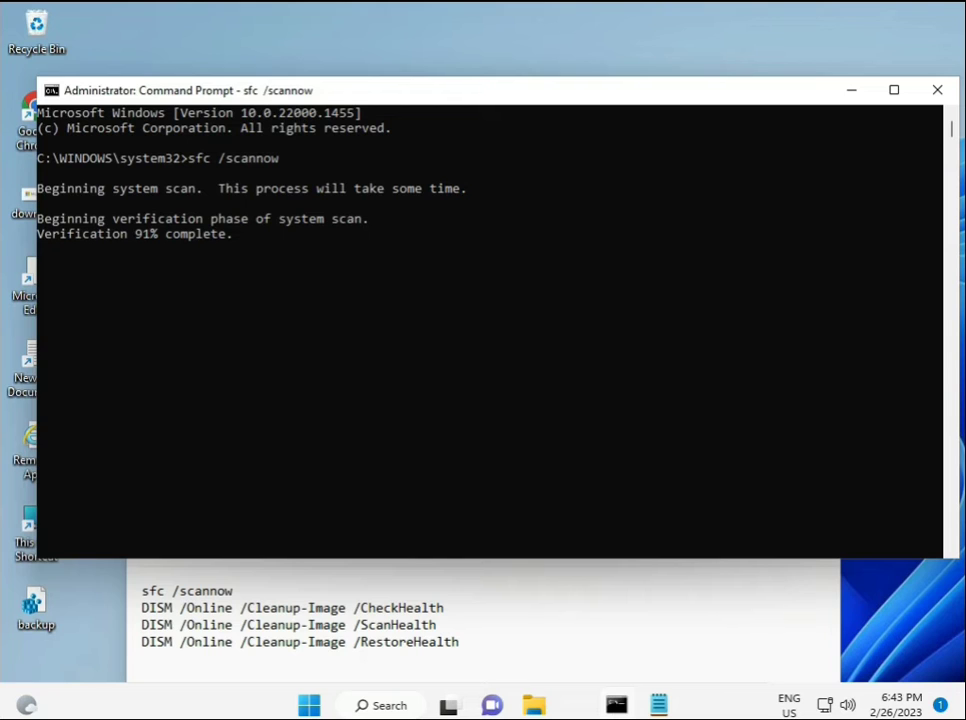
- Copy the DISM CheckHealth line from the Notepad notes and run it in Command Prompt
click(147, 603)
drag(143, 607, 453, 609)
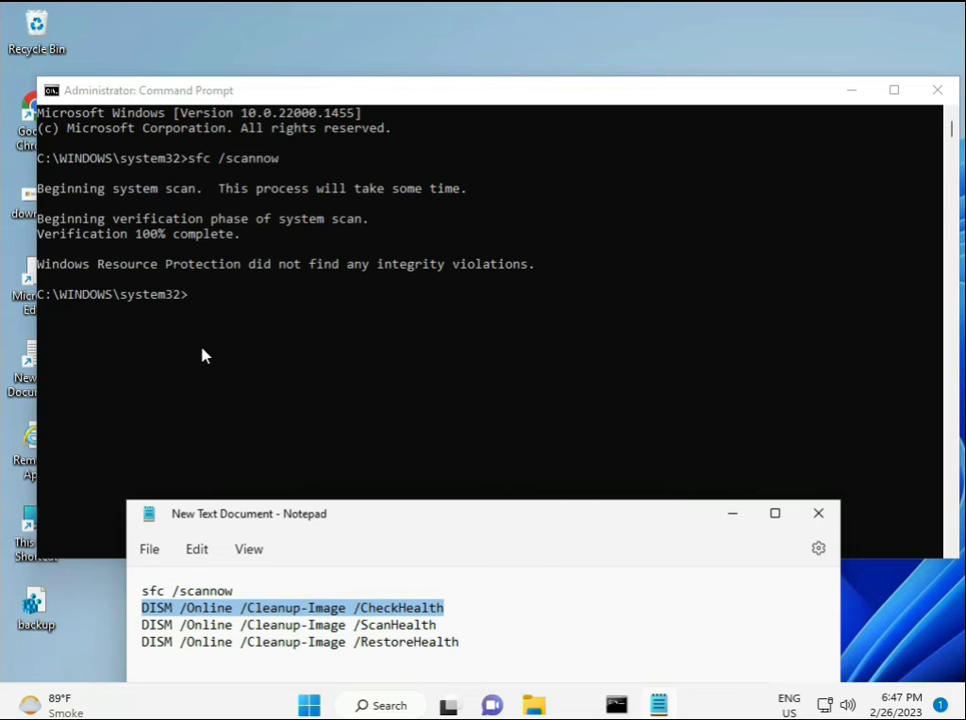
right_click(255, 610)
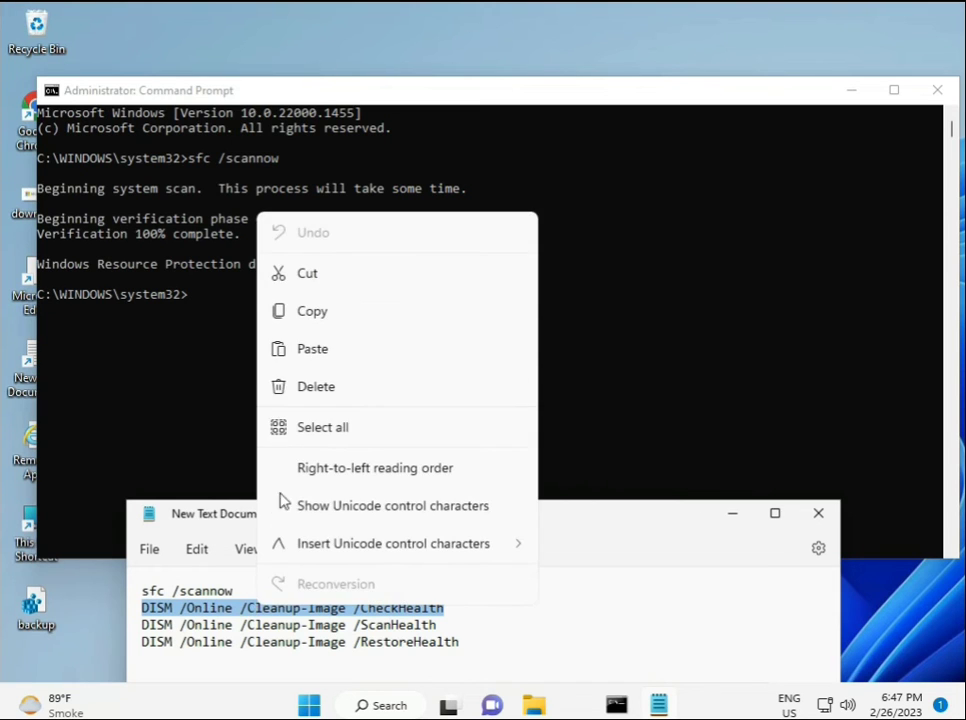
click(303, 322)
click(194, 303)
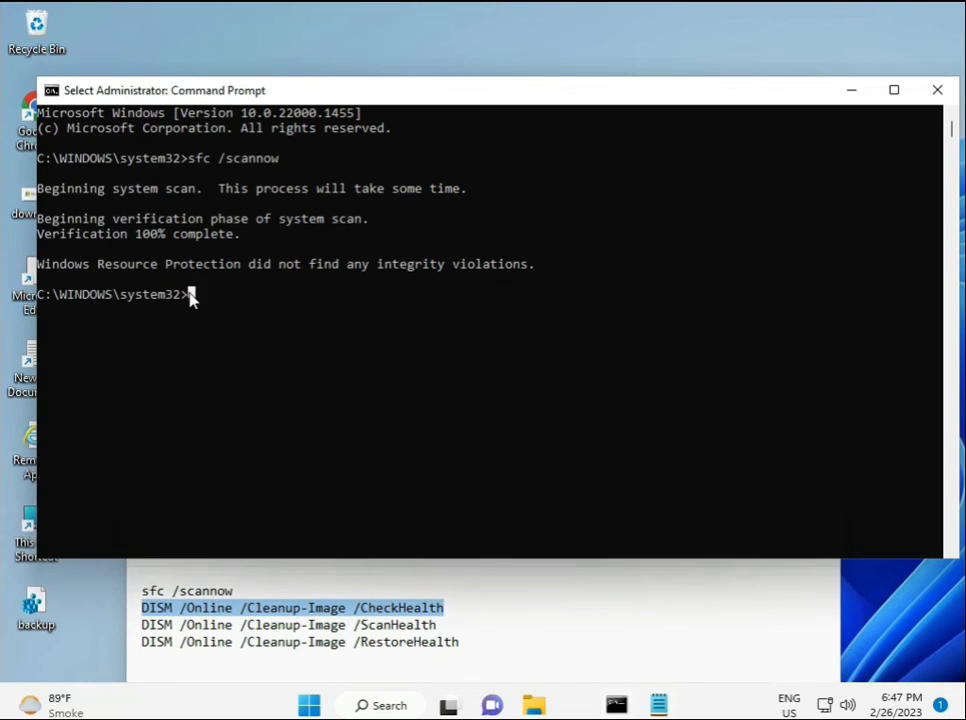
right_click(78, 93)
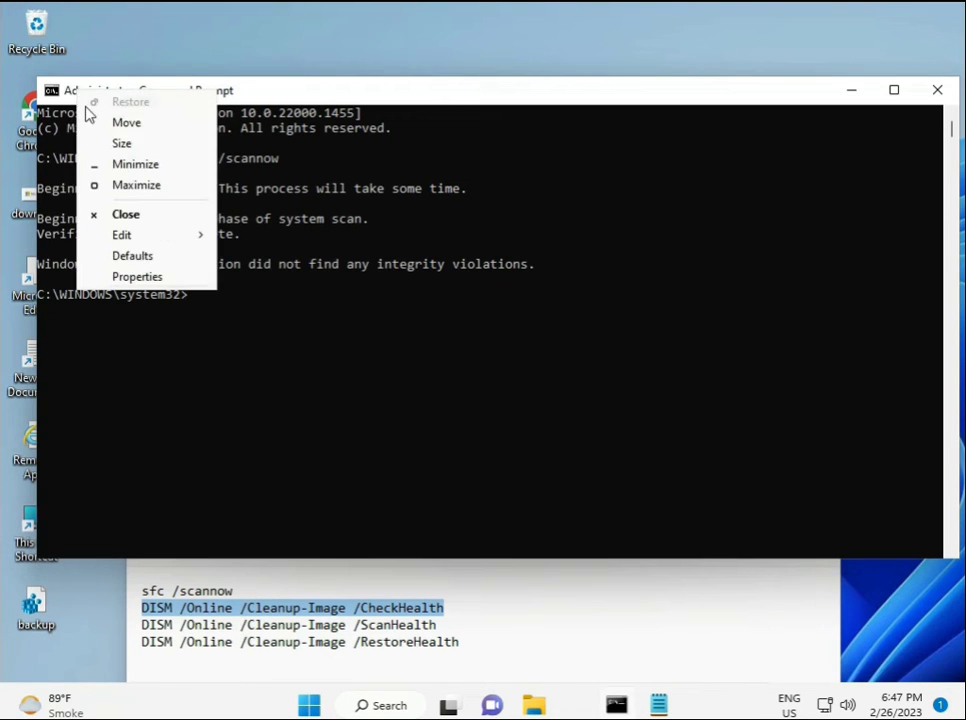
mouse_move(122, 235)
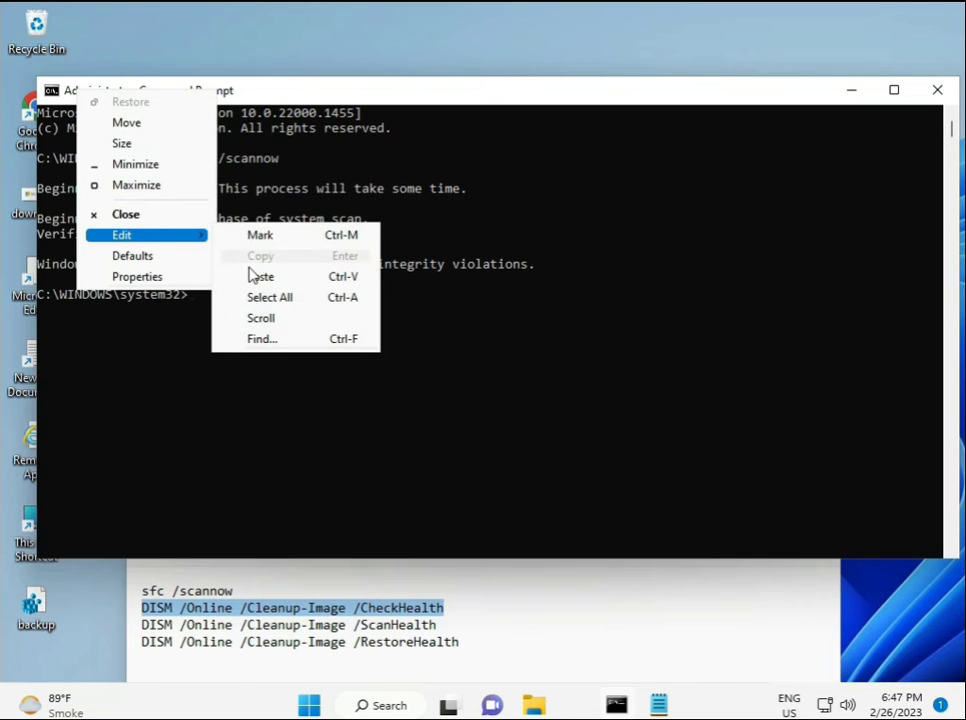
click(256, 278)
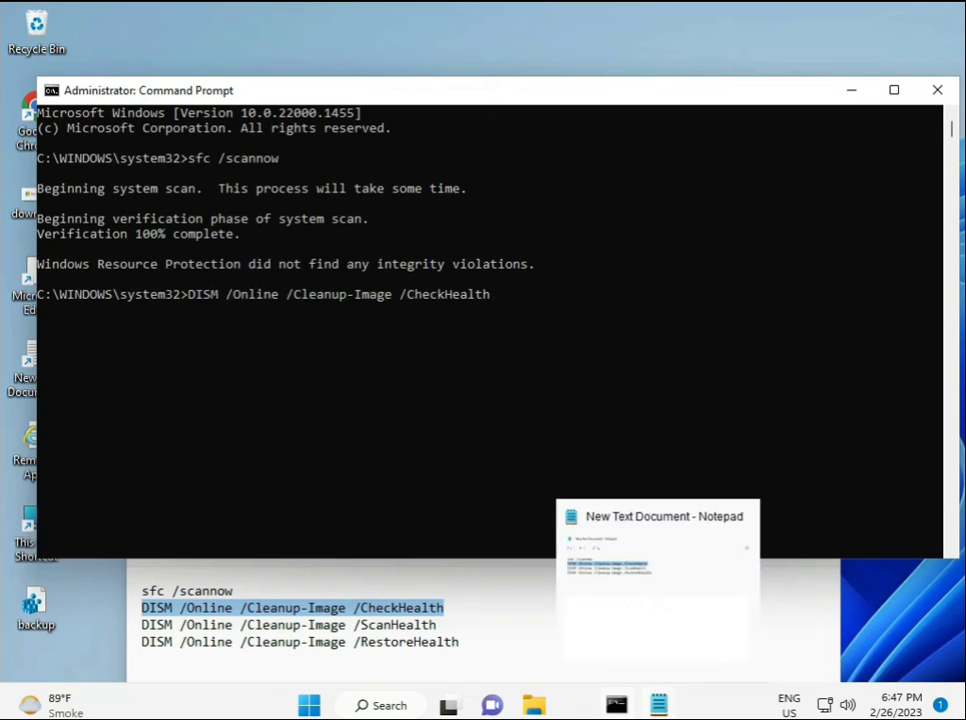
click(198, 301)
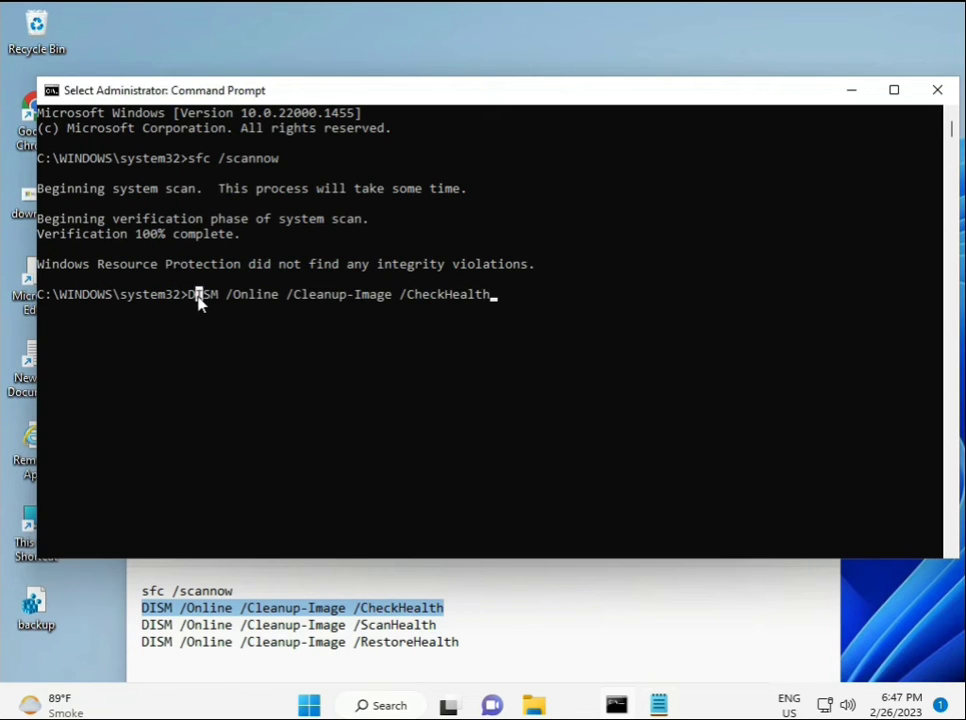
key(Return)
key(Return)
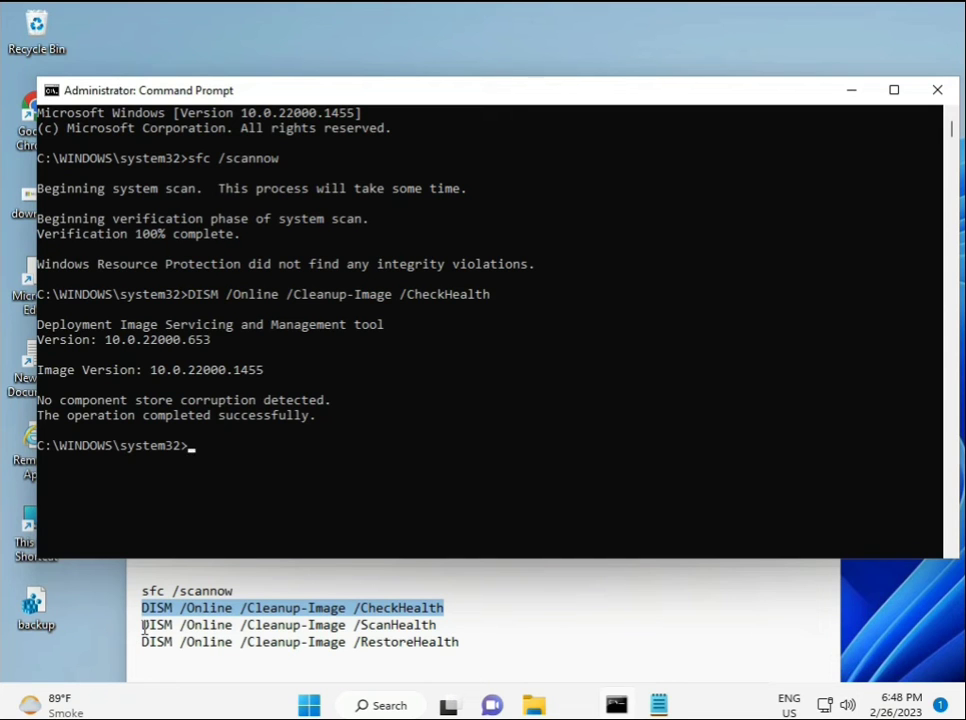
- Copy the DISM ScanHealth line from the notes and run it in the console
drag(141, 624, 459, 626)
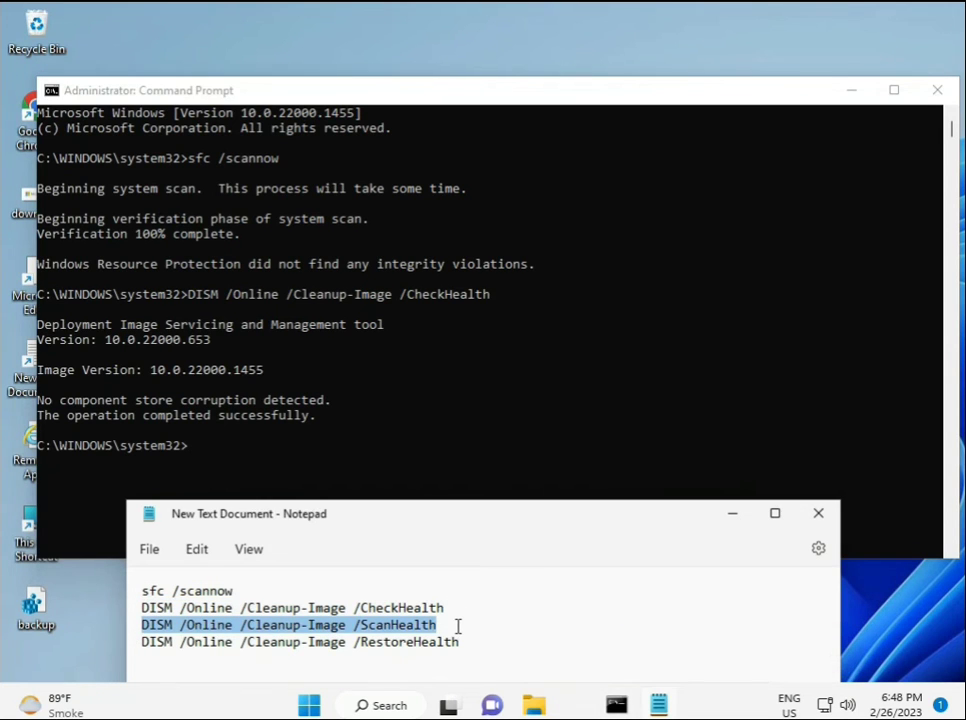
right_click(425, 625)
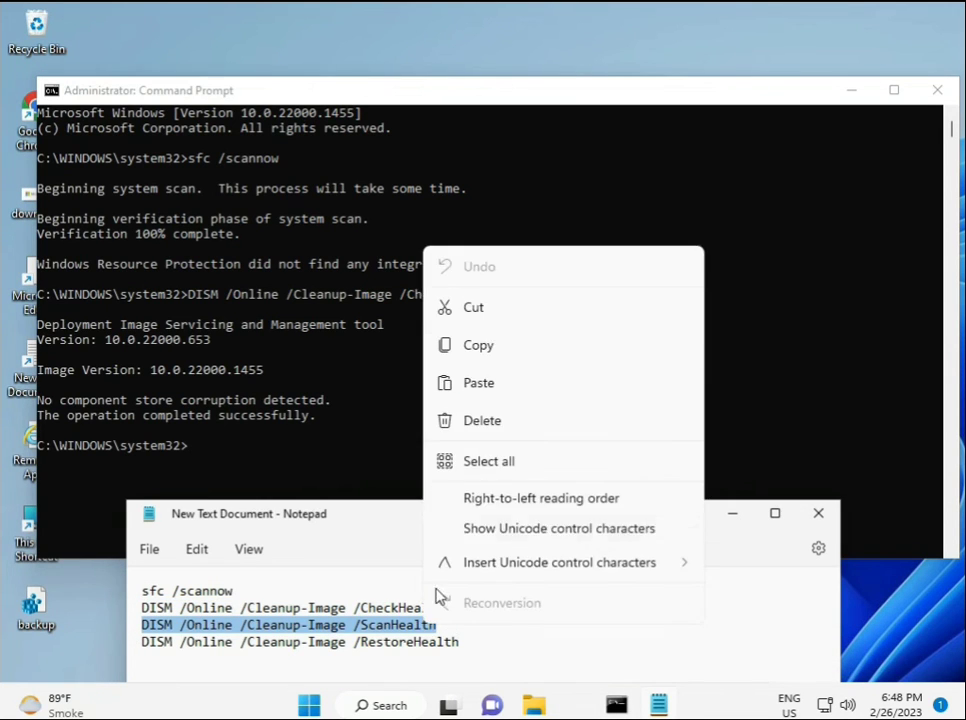
click(470, 356)
click(315, 475)
click(192, 448)
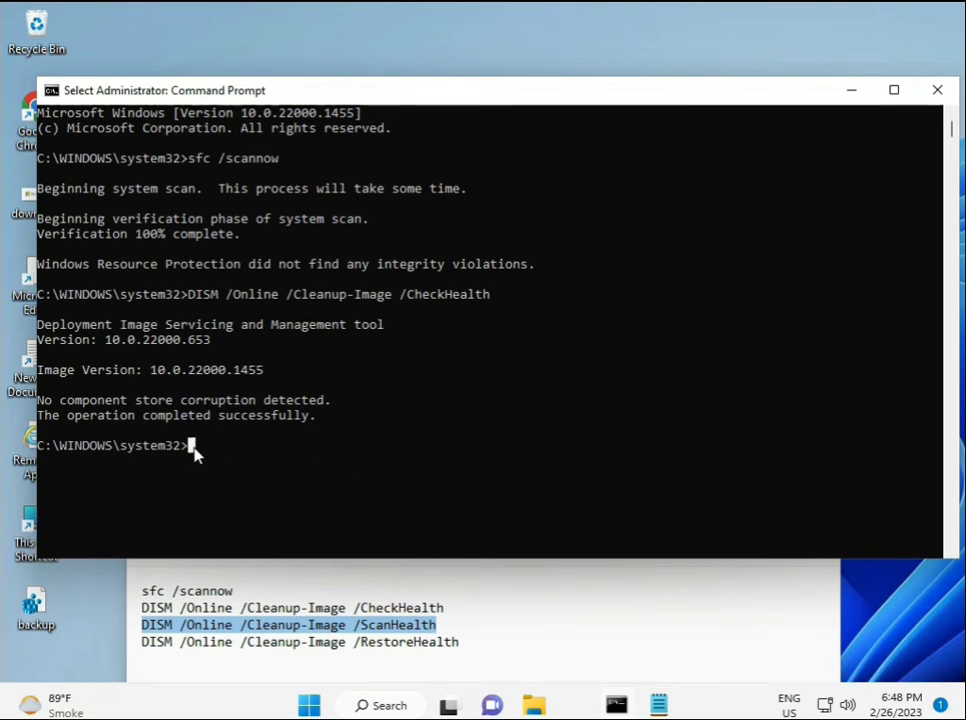
right_click(195, 452)
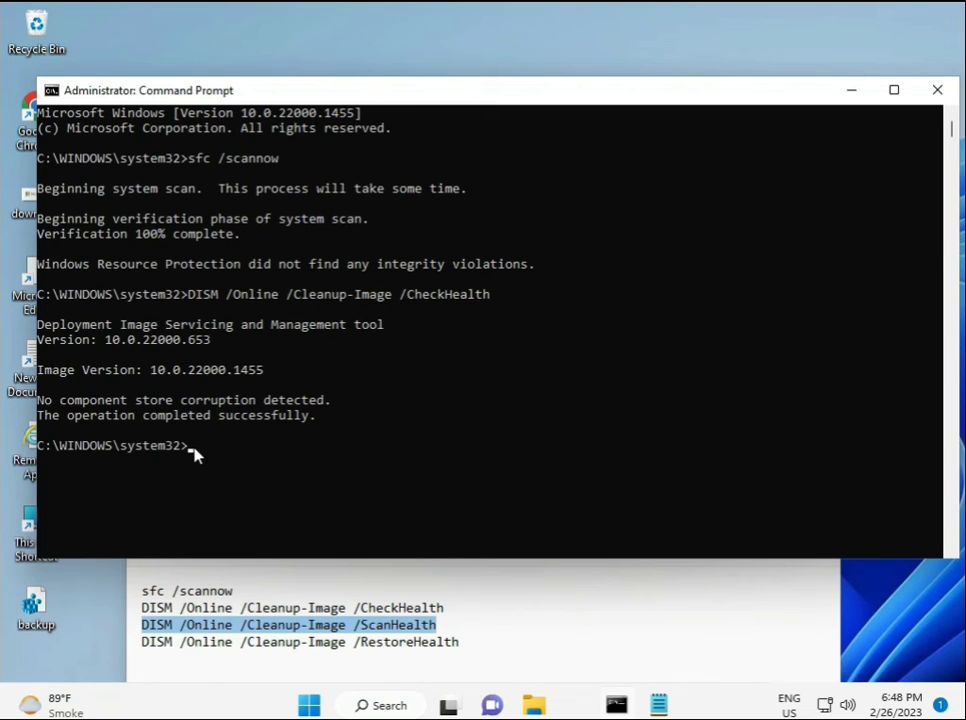
right_click(195, 455)
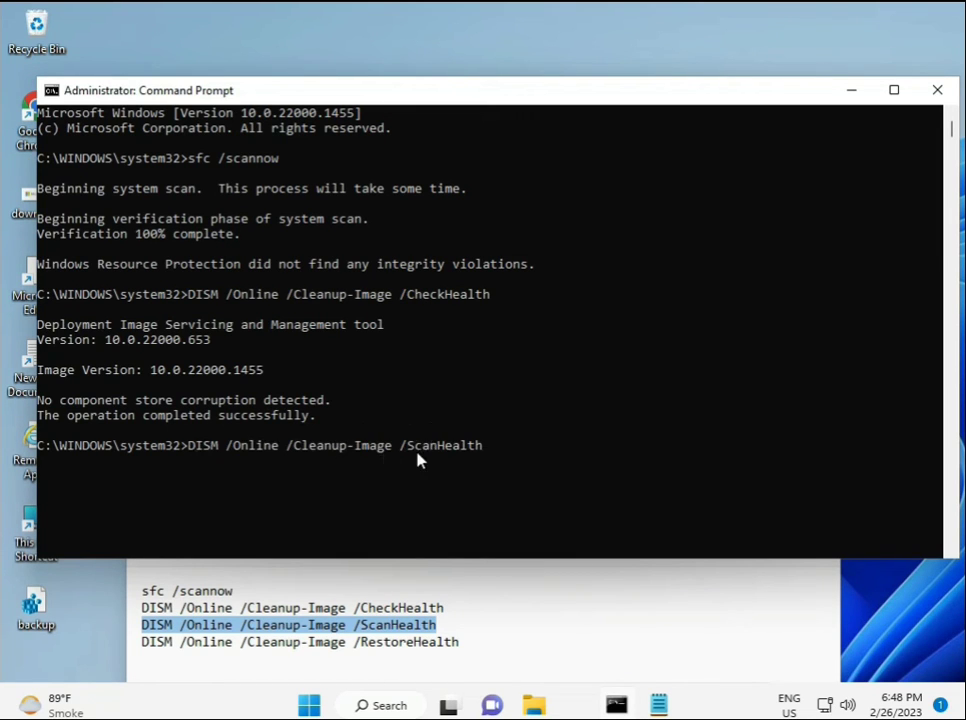
key(Return)
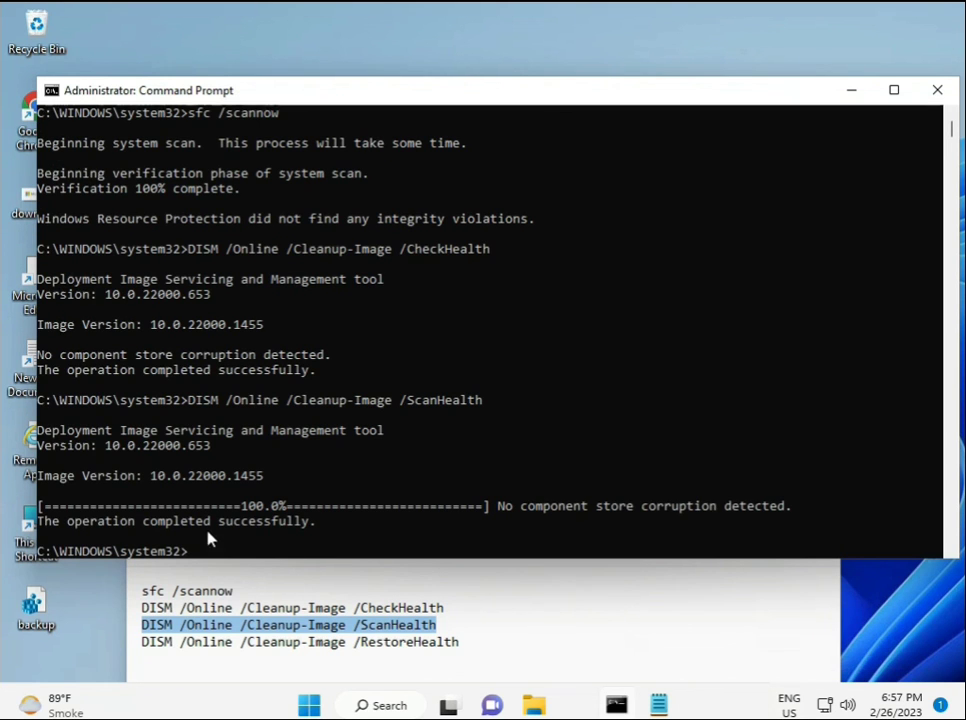
- Copy the DISM RestoreHealth command line from the Notepad notes
drag(211, 521, 316, 524)
triple_click(229, 646)
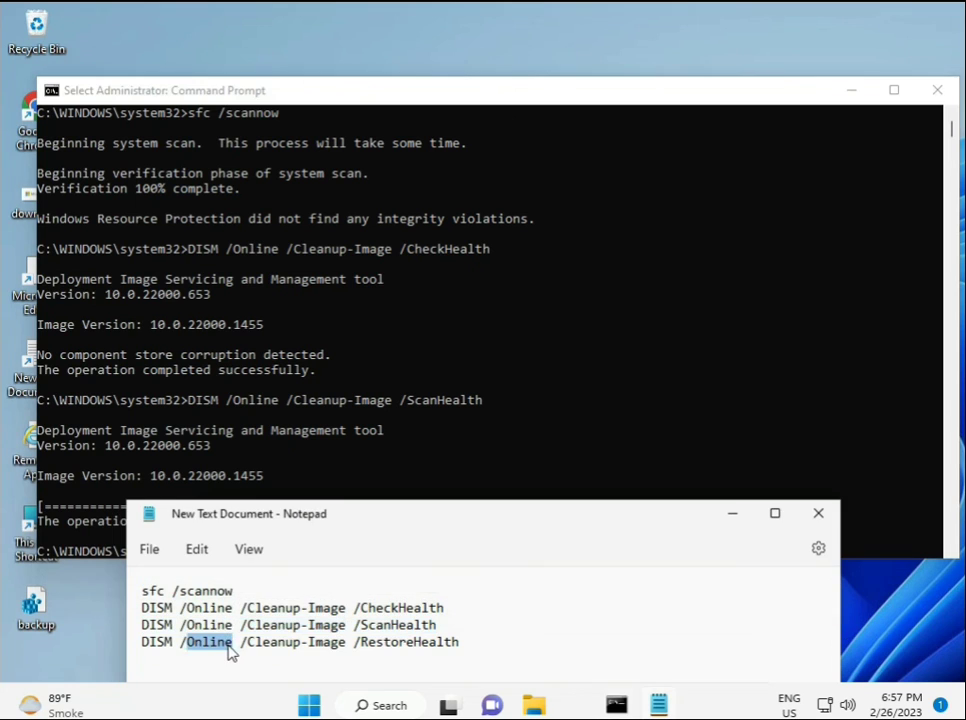
right_click(229, 648)
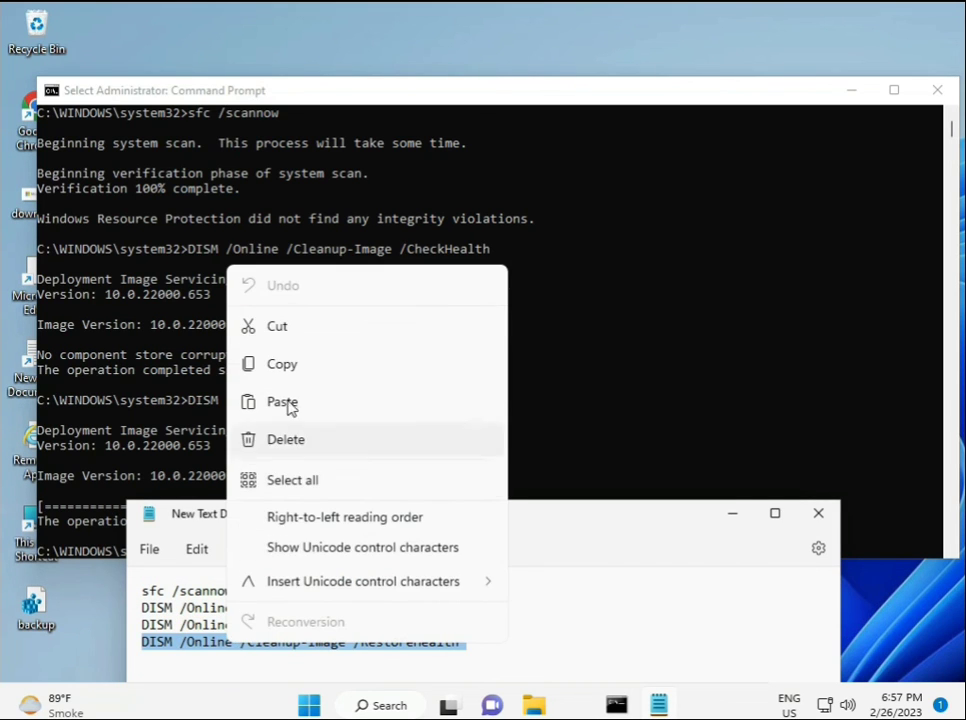
click(282, 364)
- Paste the RestoreHealth command at the Command Prompt prompt
click(265, 494)
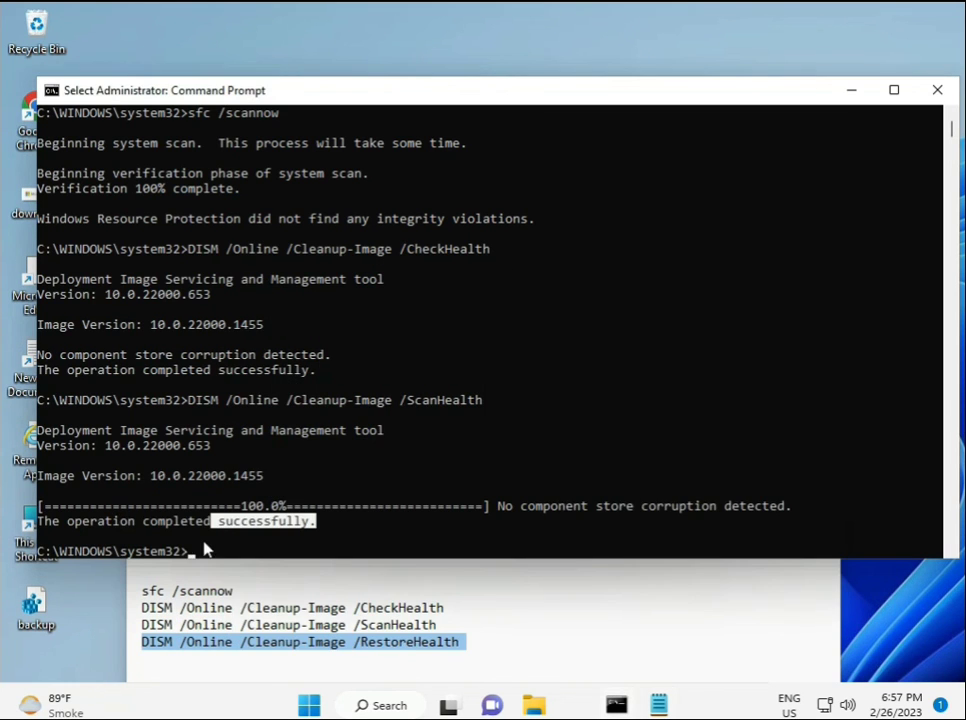
right_click(193, 559)
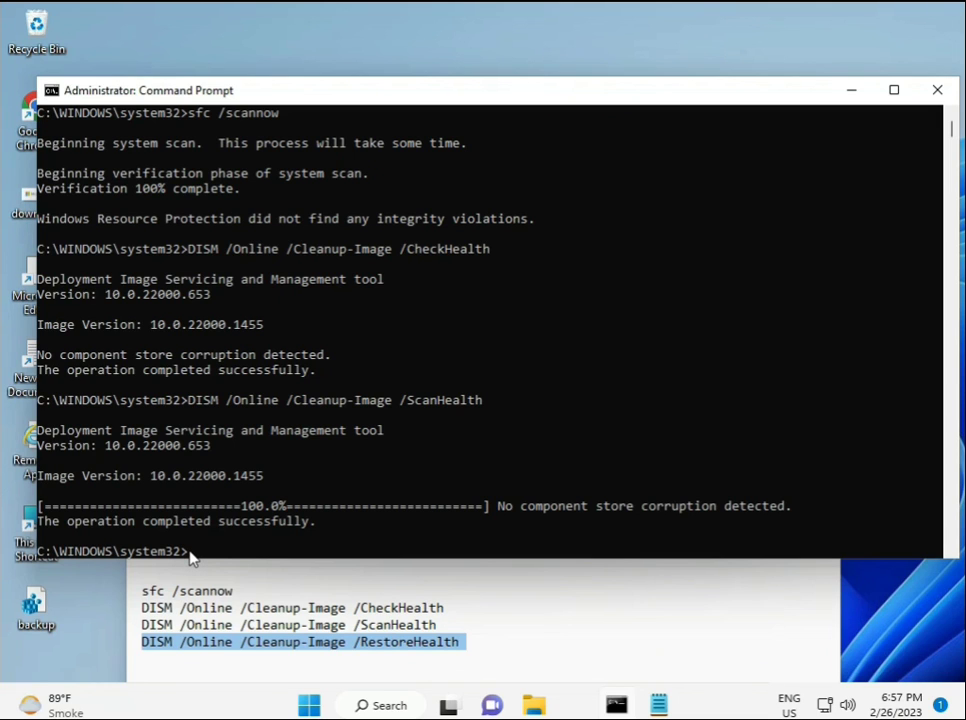
click(193, 559)
right_click(193, 559)
right_click(193, 559)
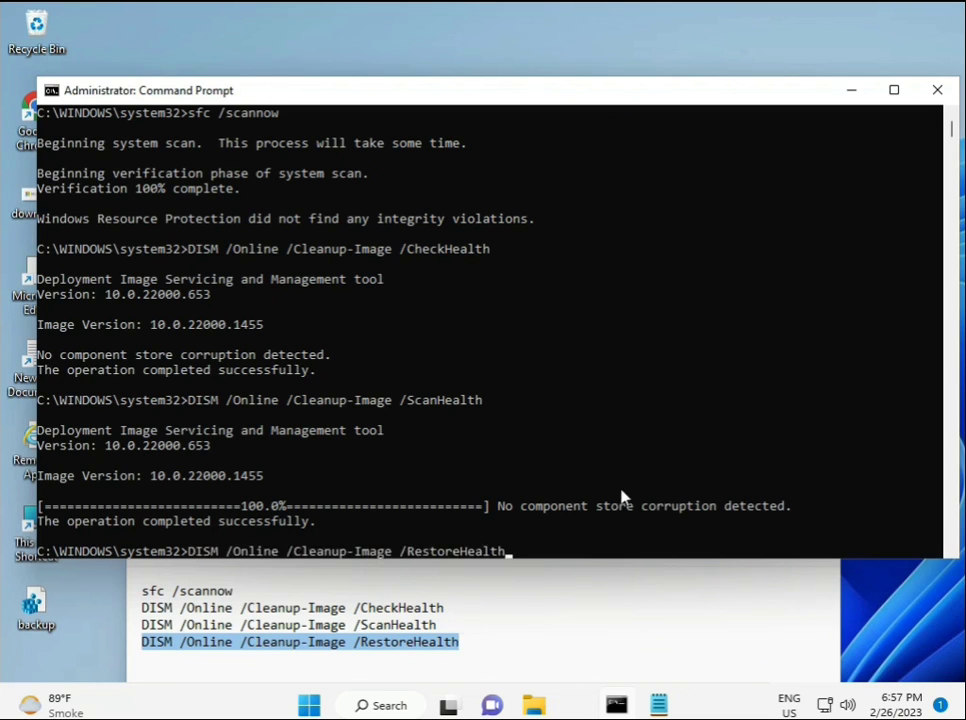
key(Return)
- Exit console selection mode and start the DISM RestoreHealth repair
scroll(578, 456, down, 3)
scroll(569, 457, up, 7)
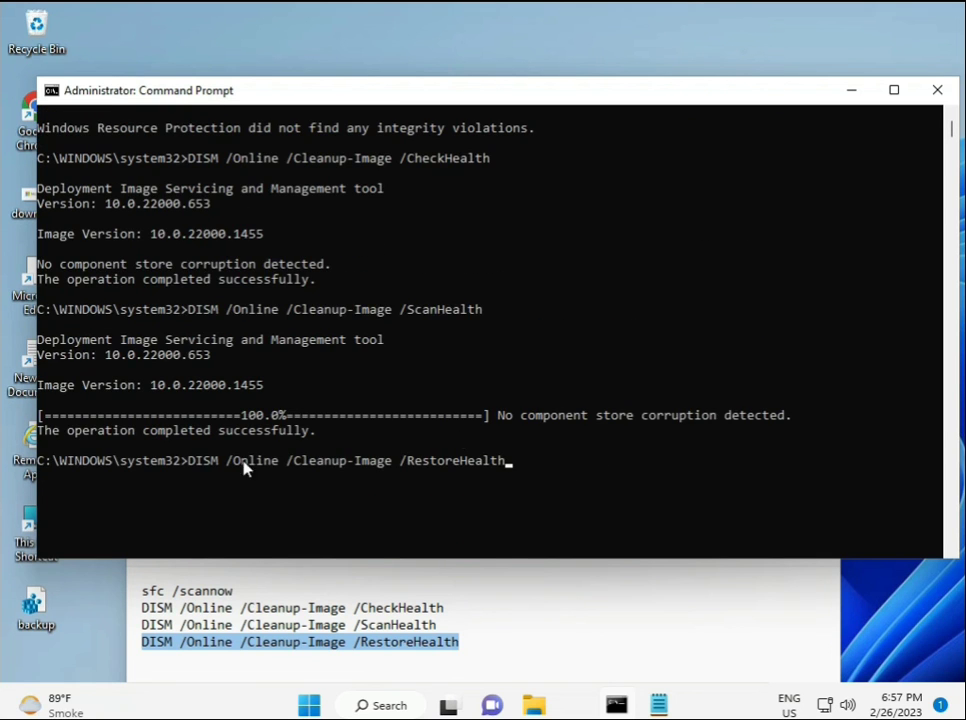
scroll(246, 463, up, 2)
scroll(956, 148, down, 6)
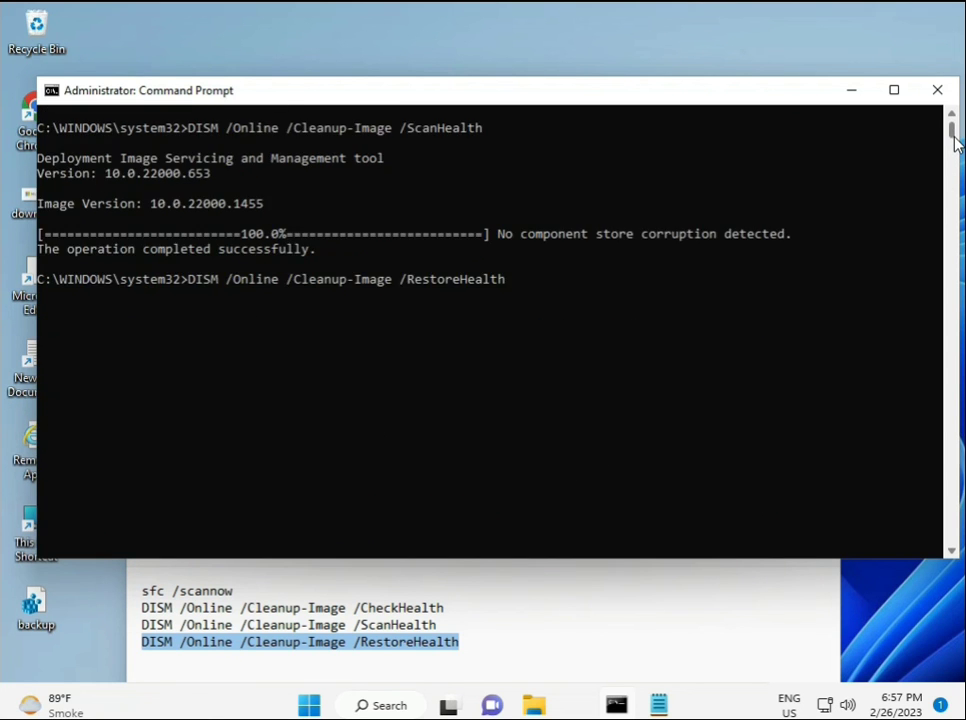
scroll(956, 146, down, 5)
scroll(955, 143, up, 5)
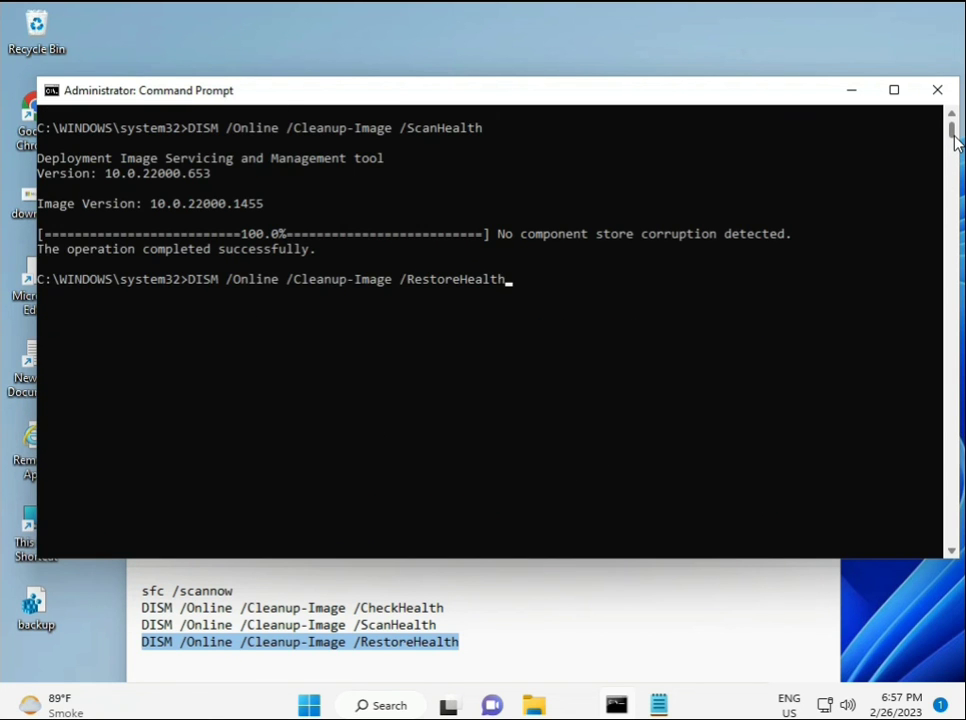
click(190, 283)
key(Escape)
key(Return)
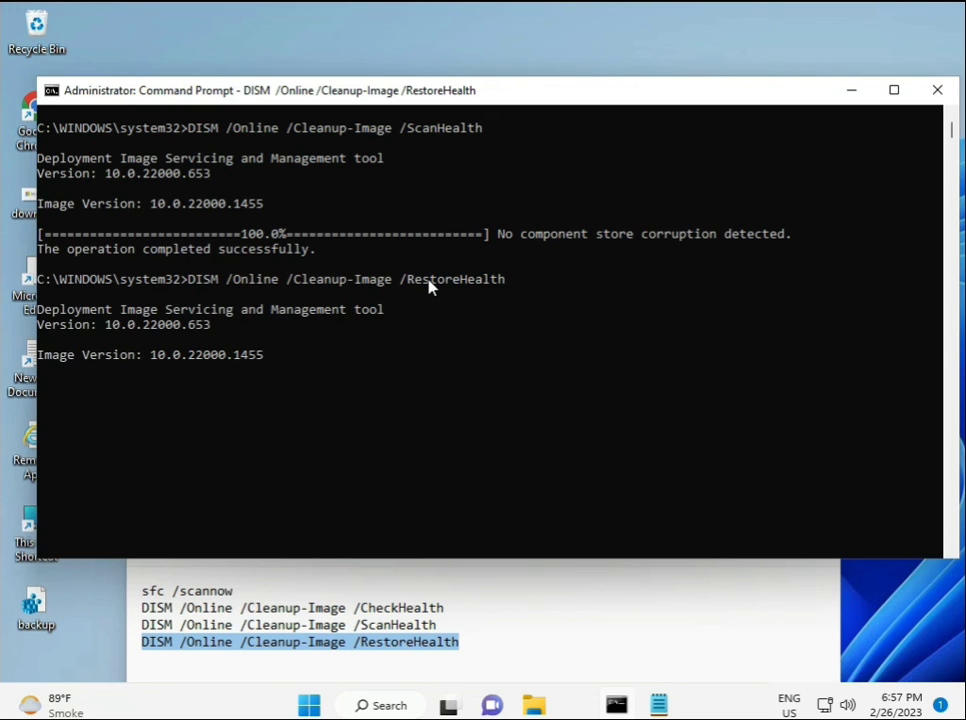